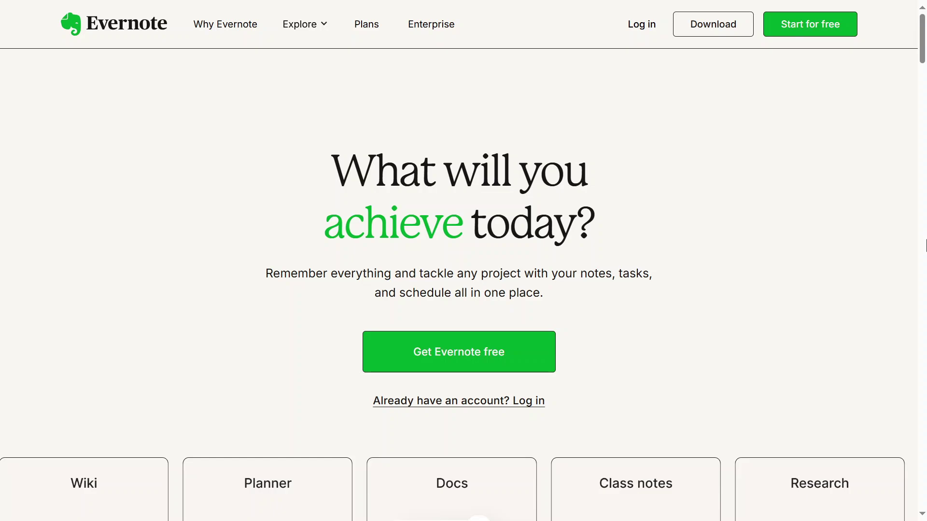
Step: Scroll through the Personal, Professional, Teams and Enterprise pricing plans
{"action": "scroll", "coordinate": [925, 251], "scroll_direction": "down", "scroll_amount": 8}
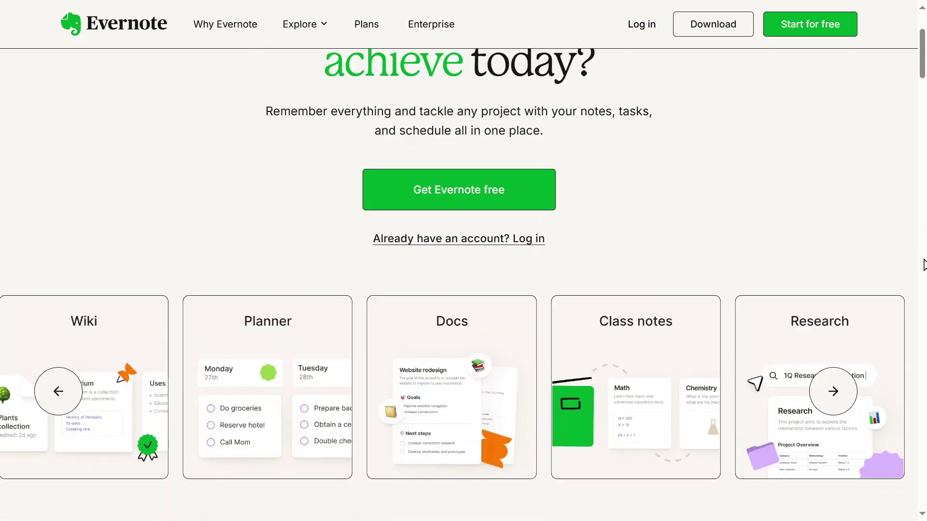
{"action": "scroll", "coordinate": [925, 264], "scroll_direction": "up", "scroll_amount": 2}
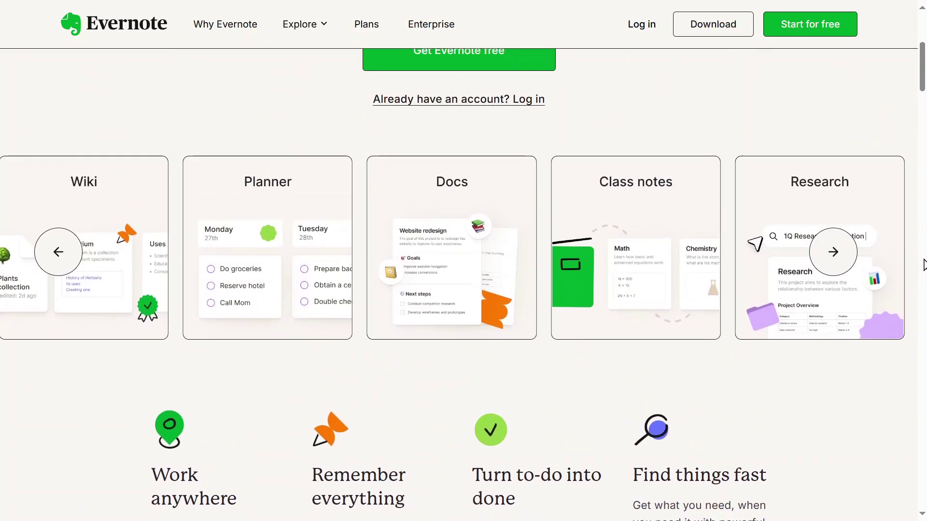
{"action": "scroll", "coordinate": [925, 264], "scroll_direction": "down", "scroll_amount": 5}
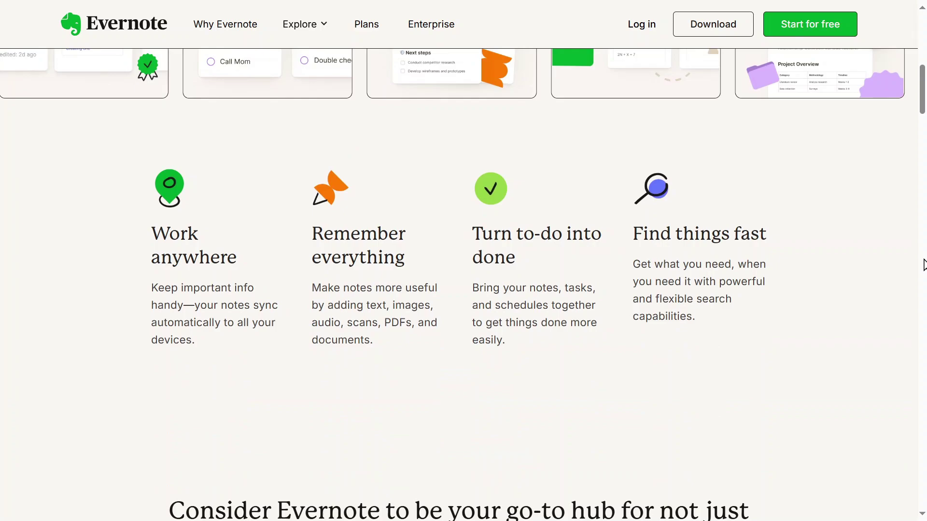
{"action": "scroll", "coordinate": [925, 265], "scroll_direction": "down", "scroll_amount": 7}
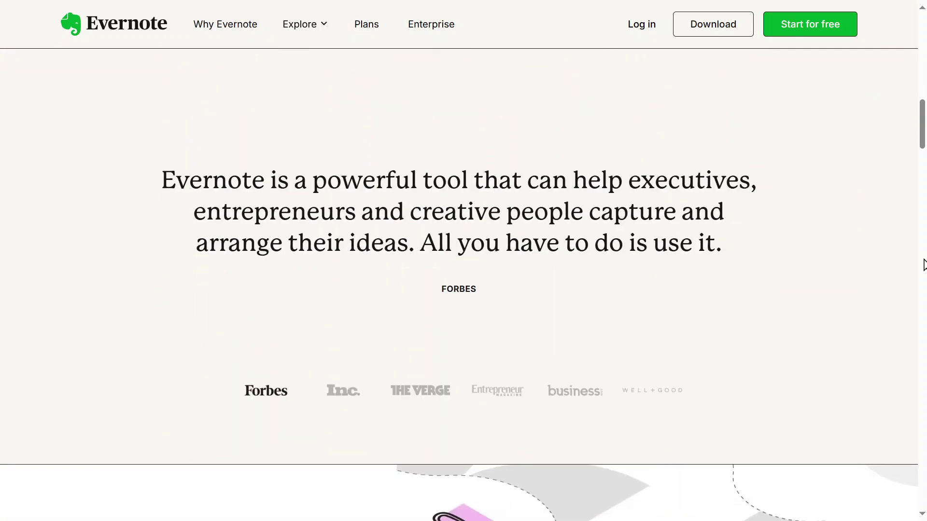
{"action": "scroll", "coordinate": [925, 265], "scroll_direction": "down", "scroll_amount": 8}
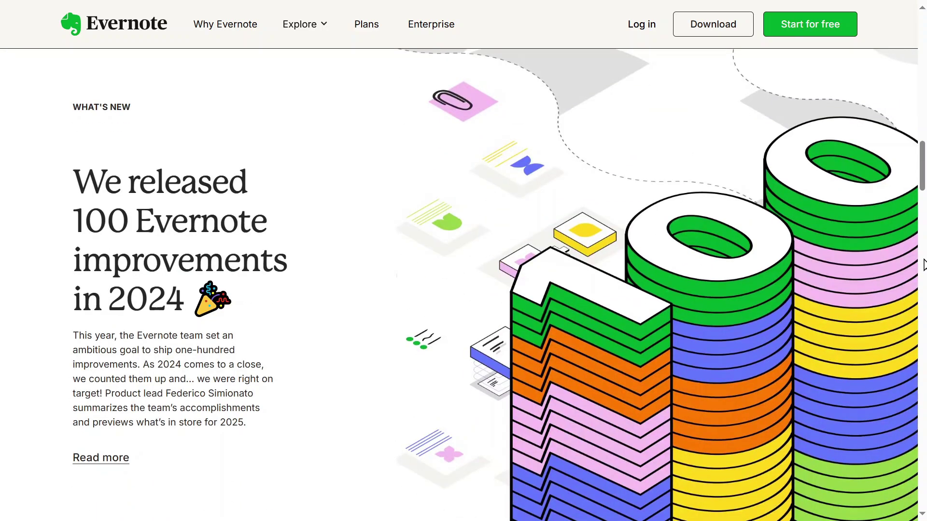
{"action": "scroll", "coordinate": [925, 265], "scroll_direction": "down", "scroll_amount": 8}
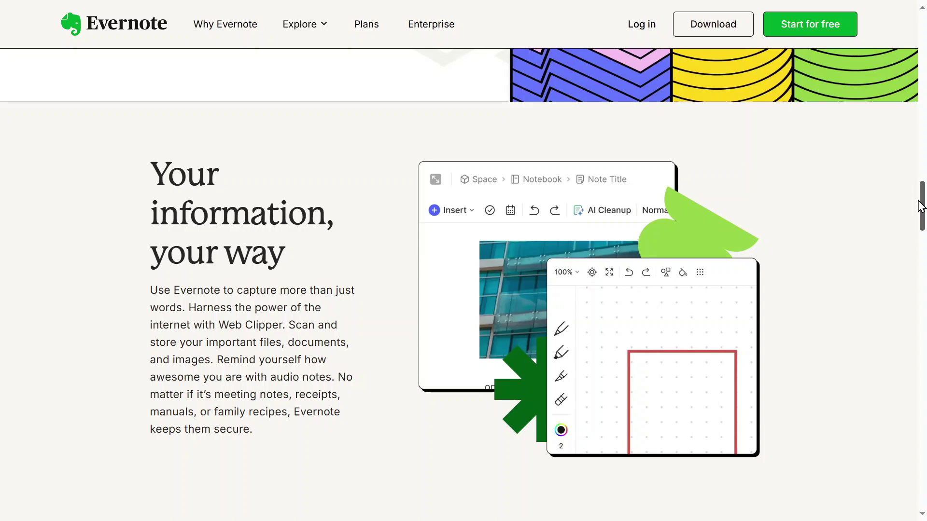
{"action": "left_click_drag", "start_coordinate": [921, 205], "coordinate": [923, 7]}
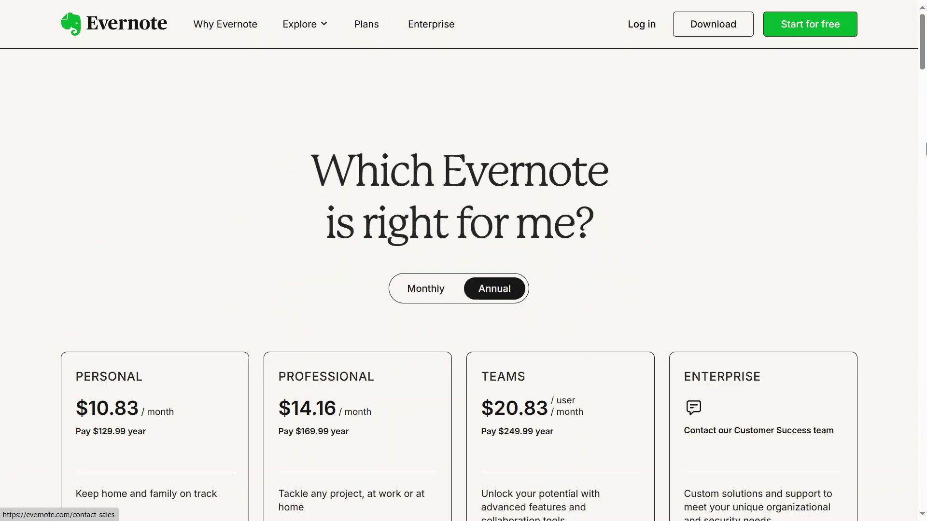
{"action": "scroll", "coordinate": [922, 201], "scroll_direction": "down", "scroll_amount": 4}
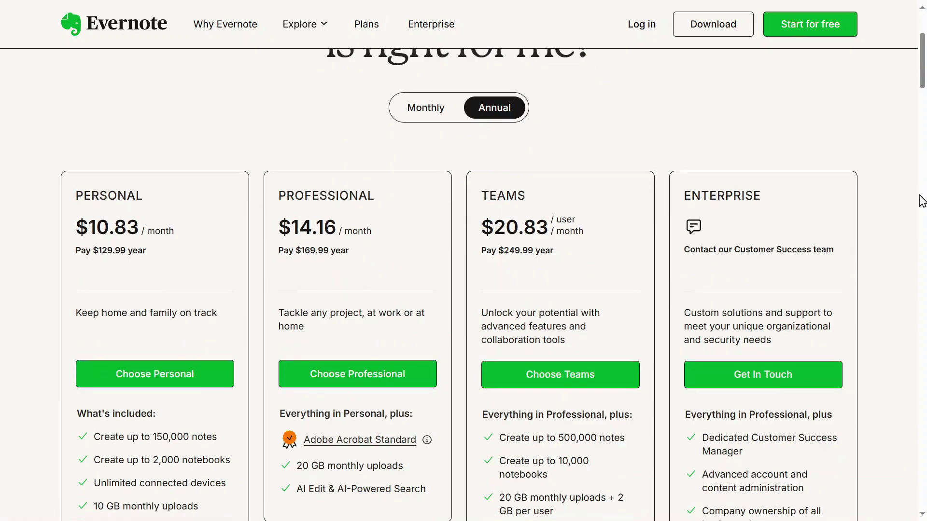
{"action": "scroll", "coordinate": [922, 202], "scroll_direction": "up", "scroll_amount": 4}
{"action": "scroll", "coordinate": [922, 202], "scroll_direction": "down", "scroll_amount": 5}
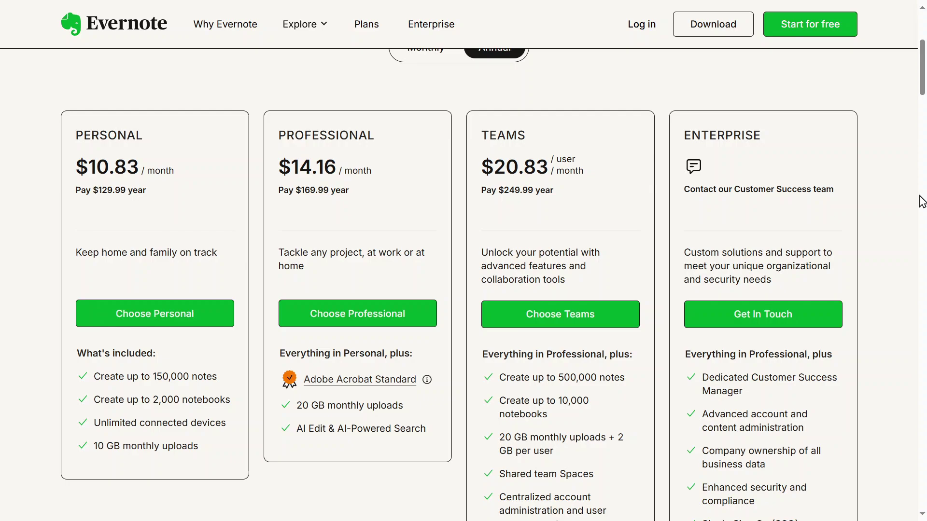
{"action": "scroll", "coordinate": [922, 202], "scroll_direction": "down", "scroll_amount": 1}
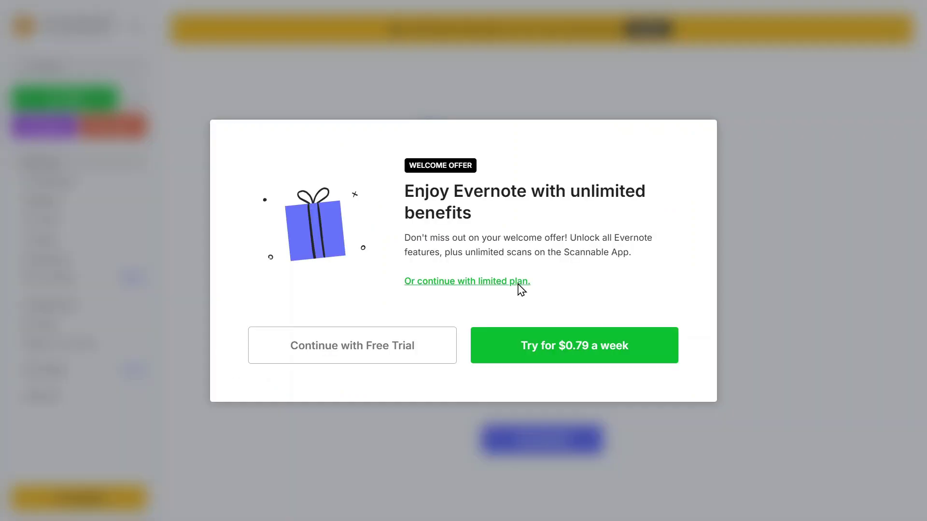
Step: Continue with the free limited plan and close the welcome gift popup
{"action": "left_click", "coordinate": [517, 285]}
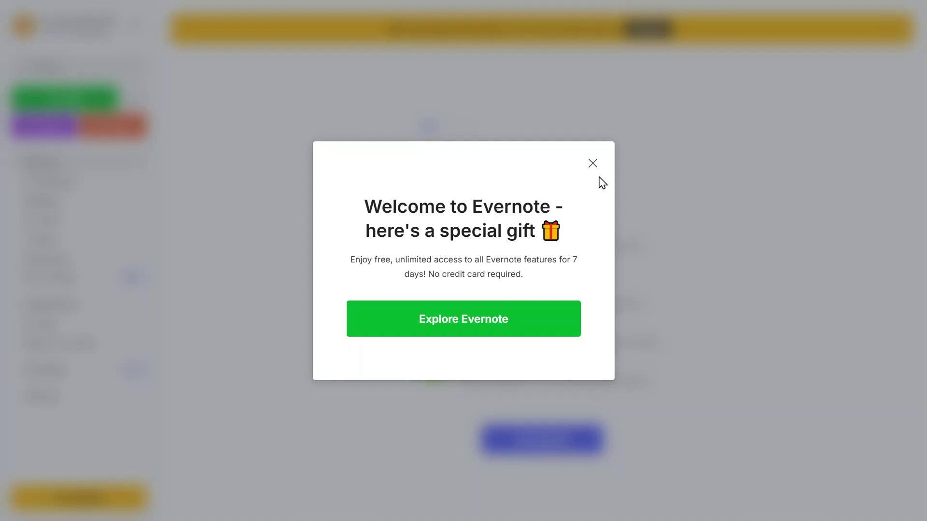
{"action": "left_click", "coordinate": [592, 163]}
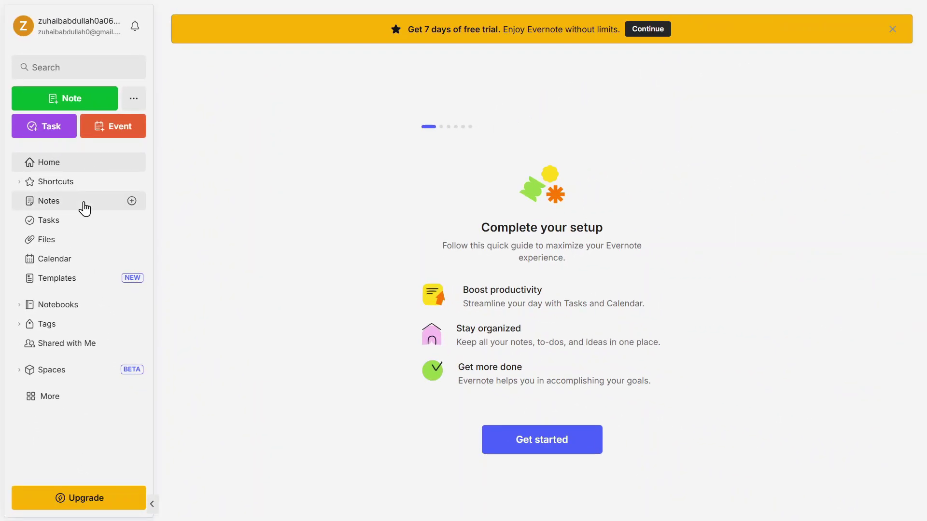
Step: Visit the Notes, Tasks, Notebooks, Tags and Shared with Me pages, then reveal Trash under More
{"action": "left_click", "coordinate": [84, 208]}
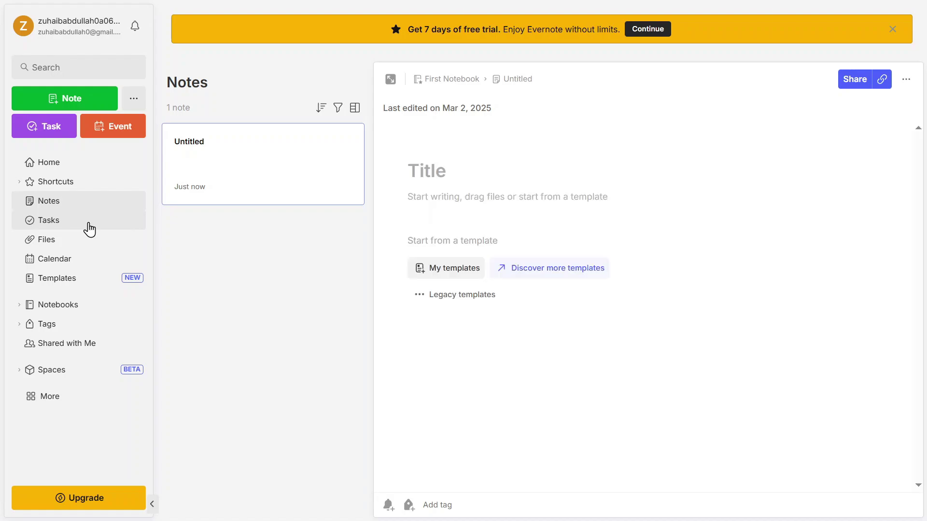
{"action": "left_click", "coordinate": [90, 230]}
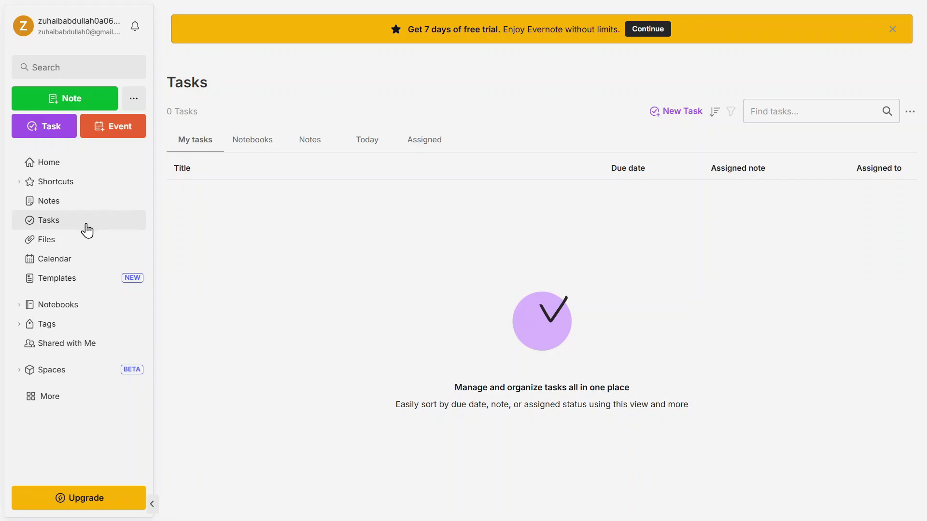
{"action": "left_click", "coordinate": [88, 313]}
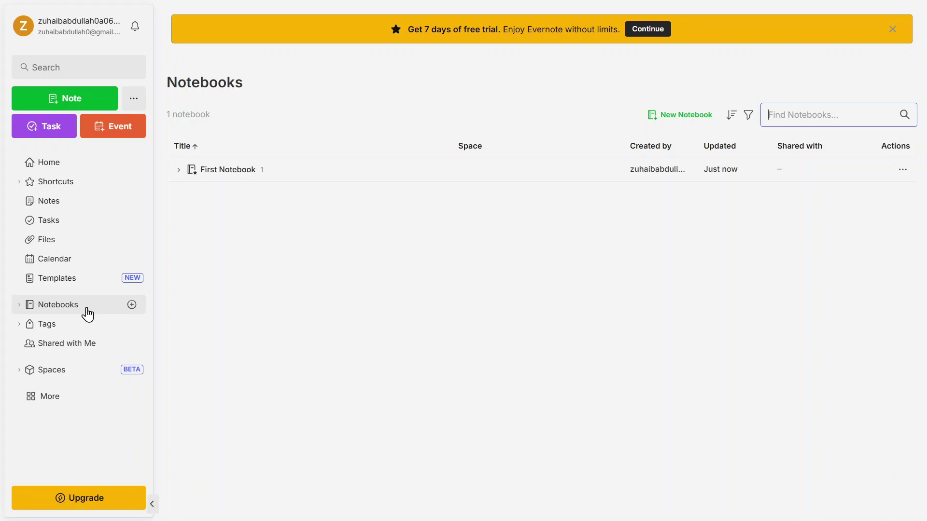
{"action": "left_click", "coordinate": [87, 325]}
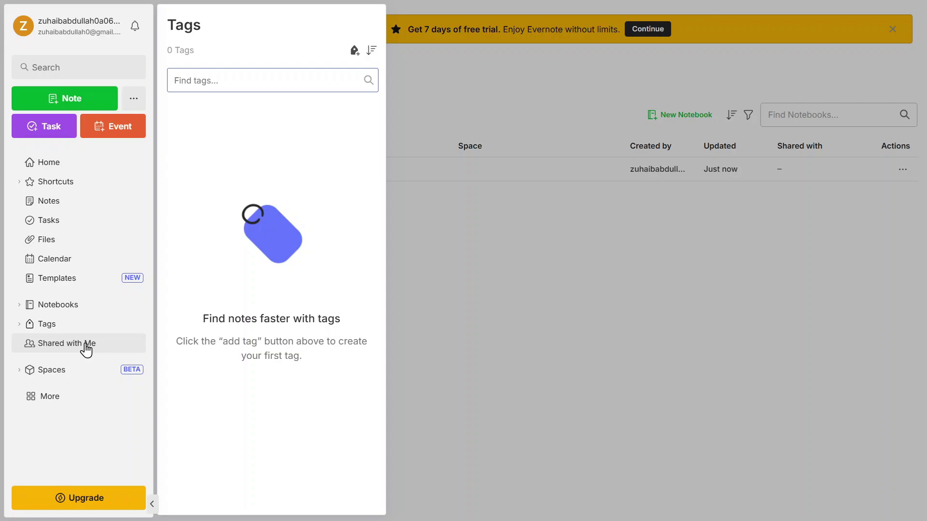
{"action": "left_click", "coordinate": [86, 349]}
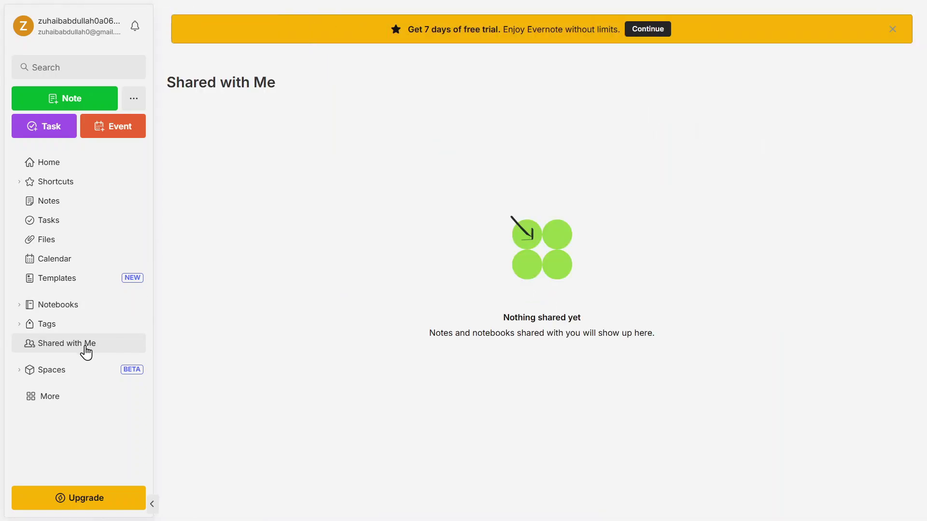
{"action": "left_click", "coordinate": [62, 402]}
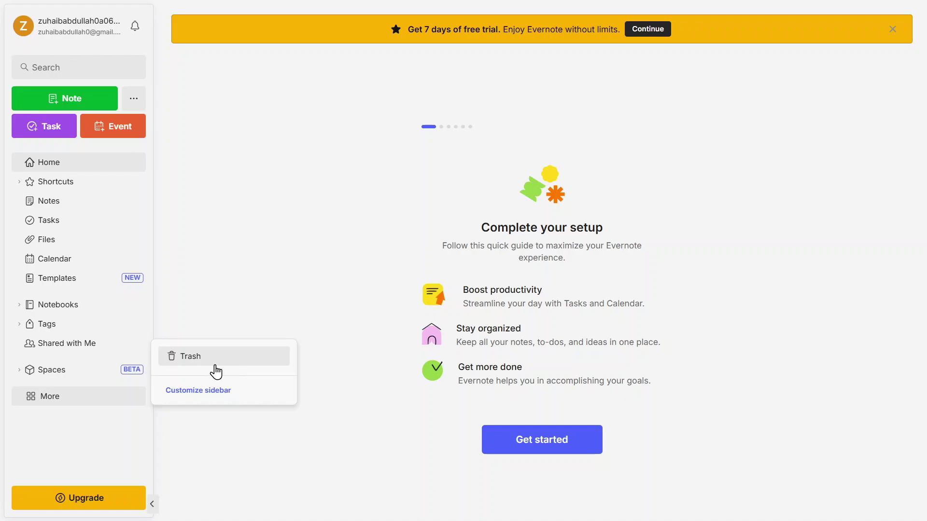
Step: Close the More list, check the extra create options, and return to the Home dashboard
{"action": "left_click", "coordinate": [132, 436]}
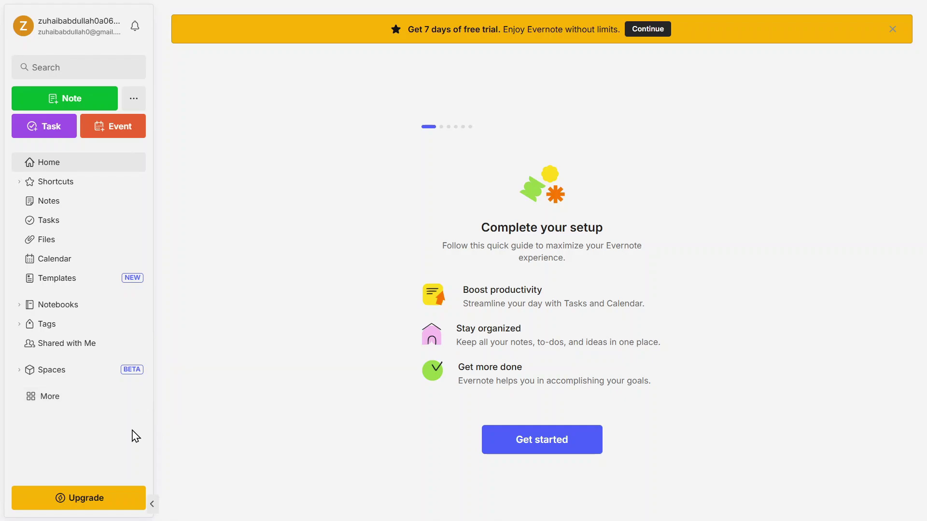
{"action": "left_click", "coordinate": [132, 102]}
{"action": "left_click", "coordinate": [132, 102]}
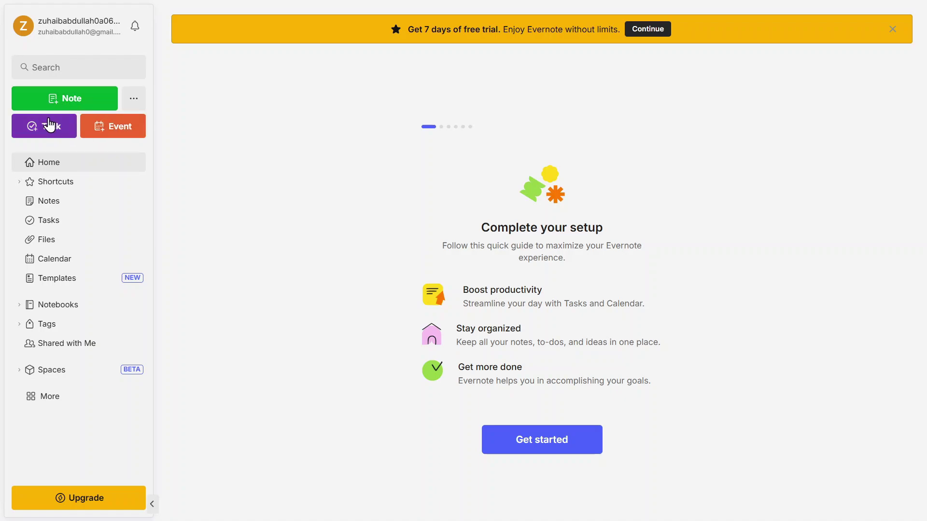
{"action": "left_click", "coordinate": [89, 162]}
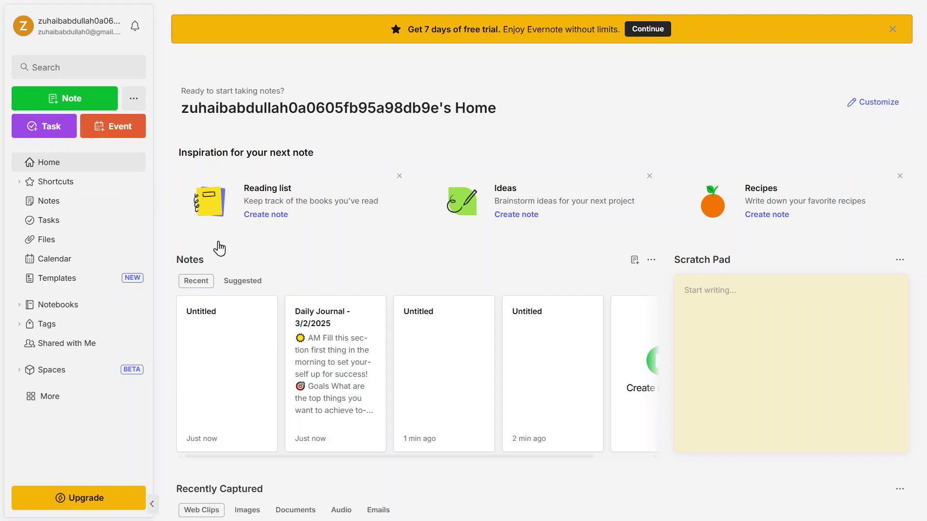
Step: Move the My Tasks widget into Home's top-right slot, then create a new note
{"action": "scroll", "coordinate": [586, 272], "scroll_direction": "down", "scroll_amount": 3}
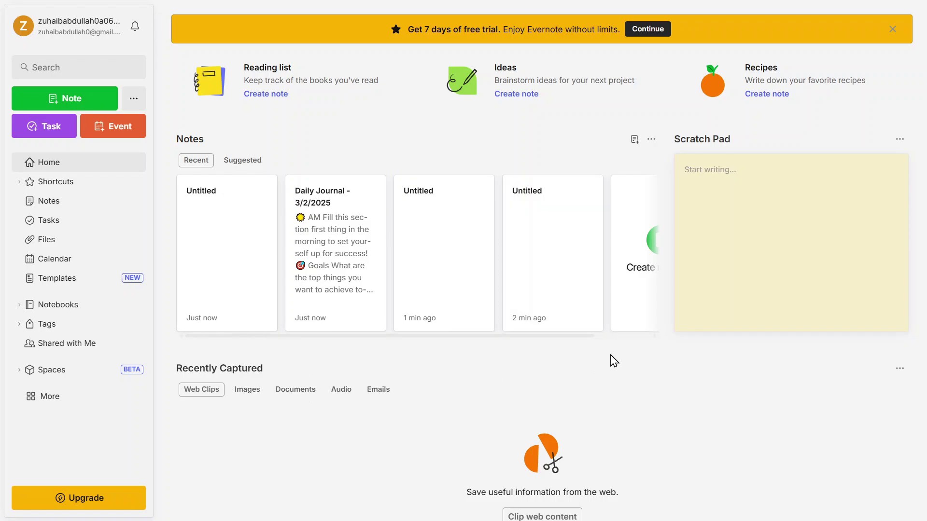
{"action": "scroll", "coordinate": [614, 361], "scroll_direction": "down", "scroll_amount": 3}
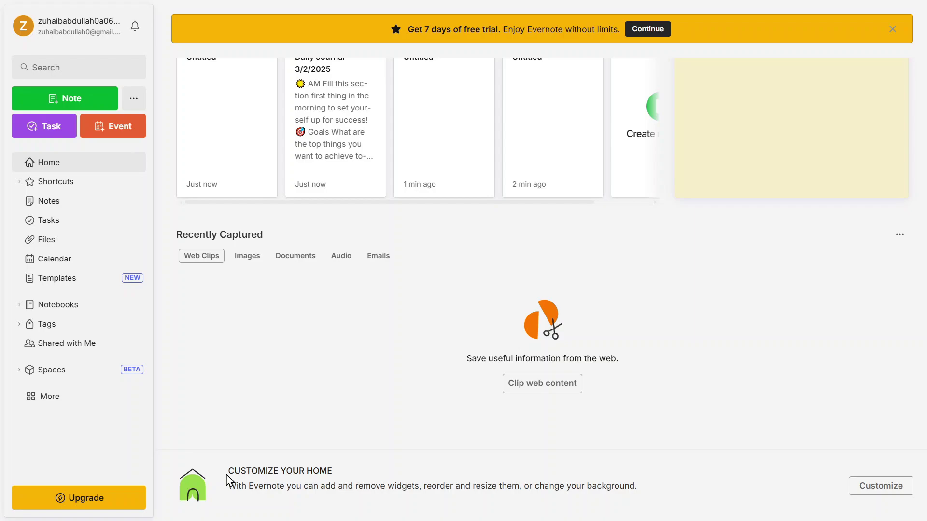
{"action": "left_click_drag", "start_coordinate": [226, 475], "coordinate": [336, 473]}
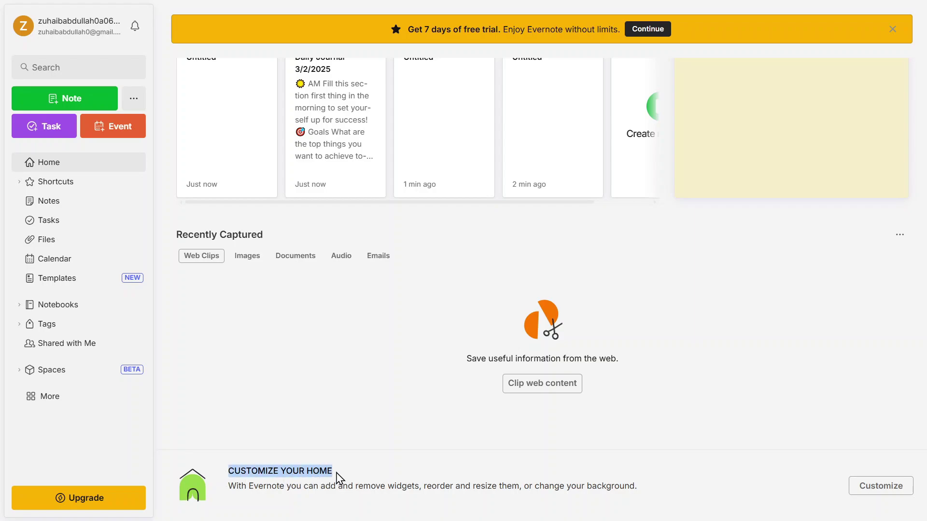
{"action": "left_click", "coordinate": [400, 504]}
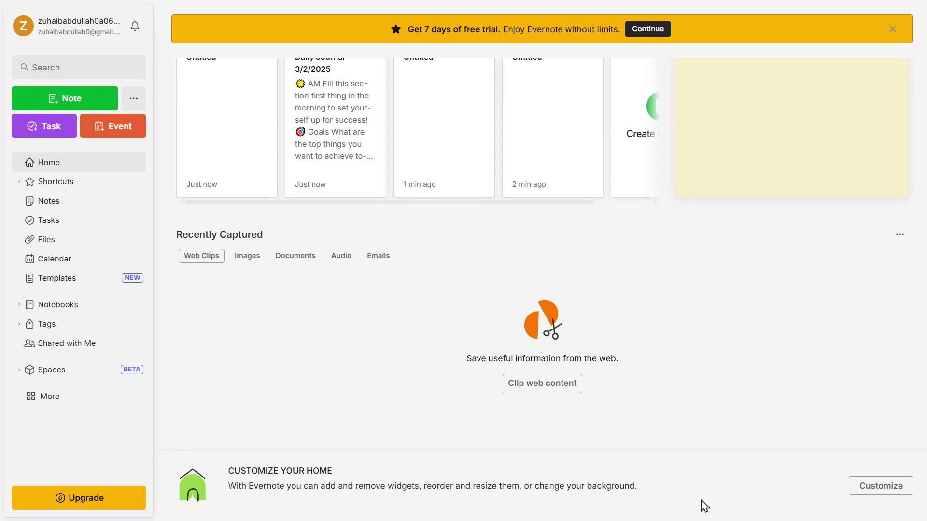
{"action": "left_click", "coordinate": [901, 492]}
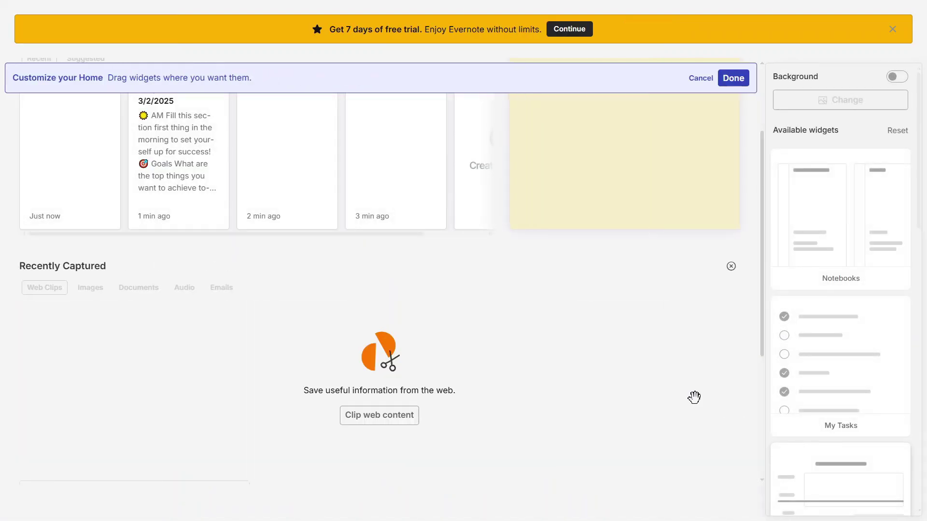
{"action": "left_click_drag", "start_coordinate": [840, 362], "coordinate": [520, 117]}
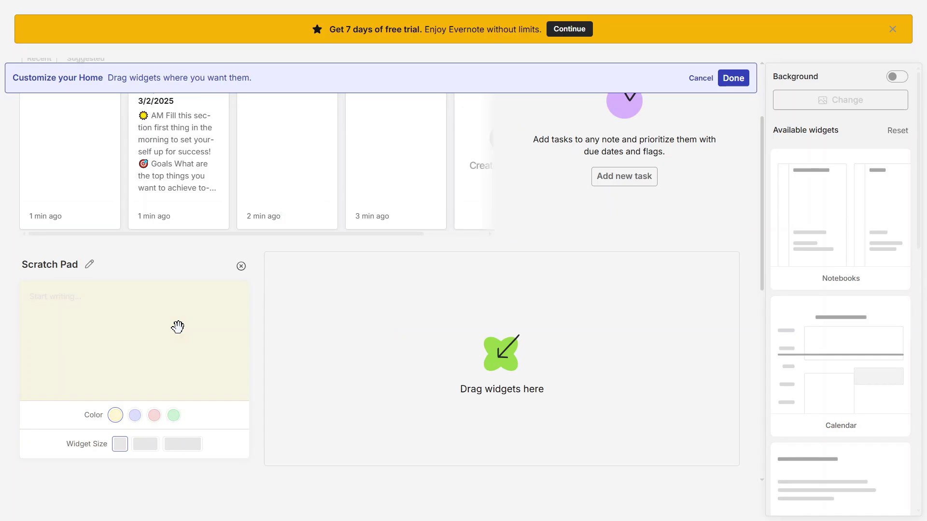
{"action": "left_click", "coordinate": [733, 78]}
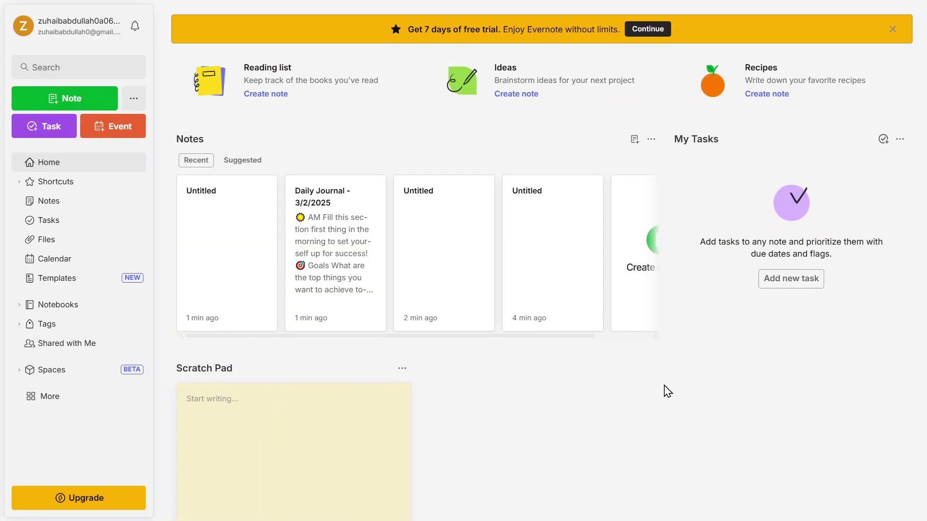
{"action": "left_click", "coordinate": [85, 105]}
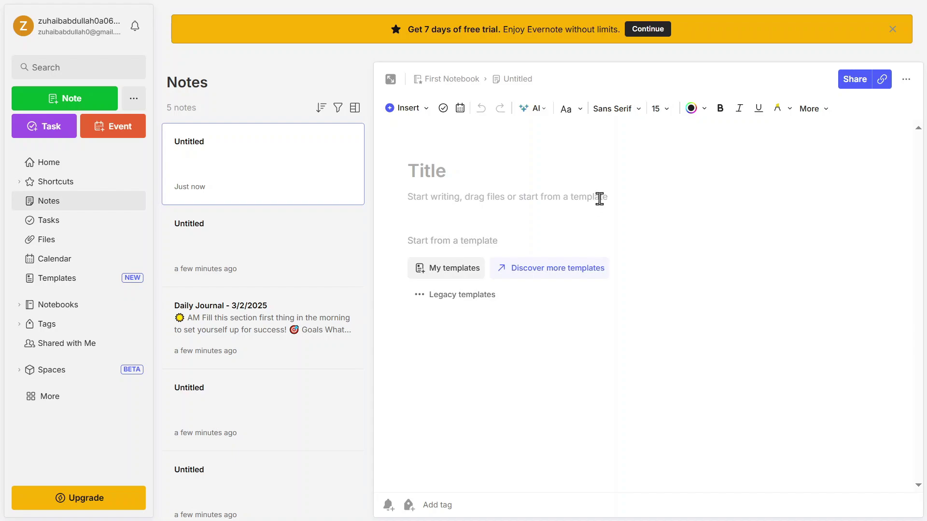
Step: Expand the note editor to full width and title the note 'History Lecture 1'
{"action": "left_click", "coordinate": [390, 79]}
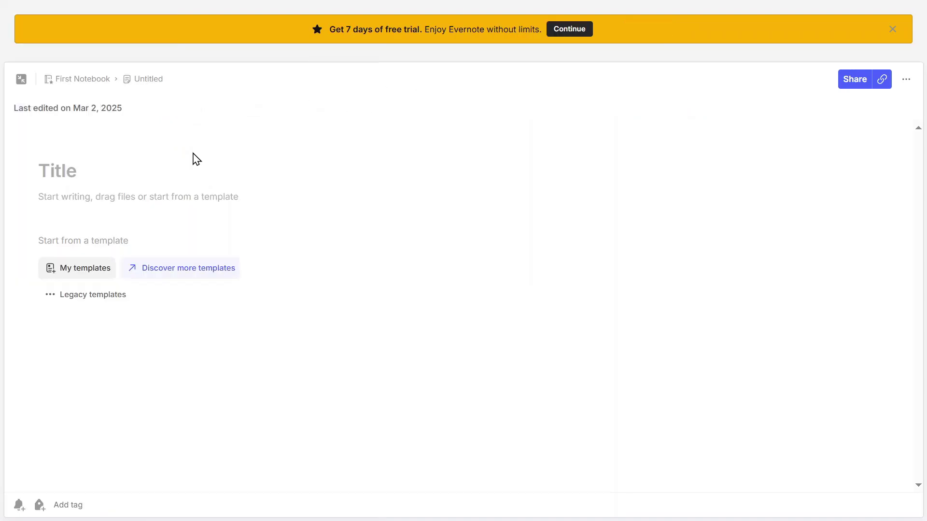
{"action": "left_click", "coordinate": [94, 173]}
{"action": "type", "text": "History Lecture 1"}
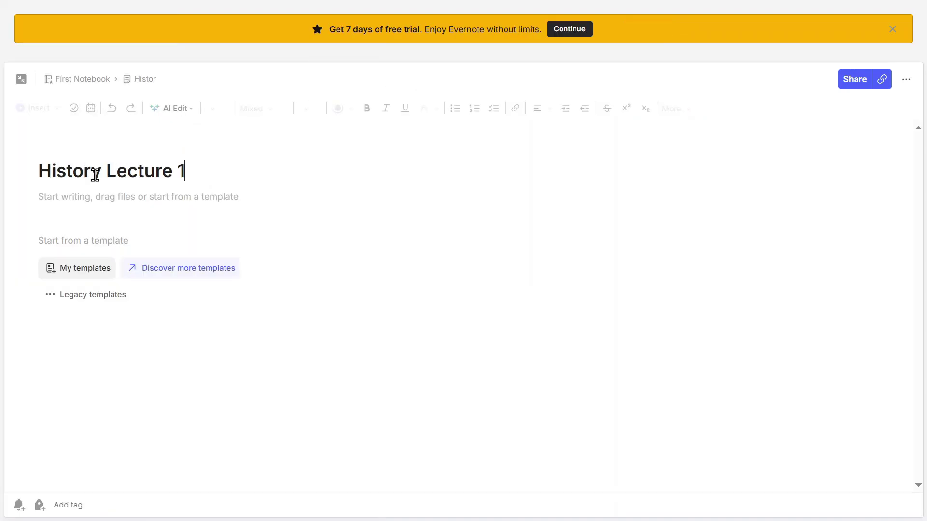
{"action": "key", "text": "Return"}
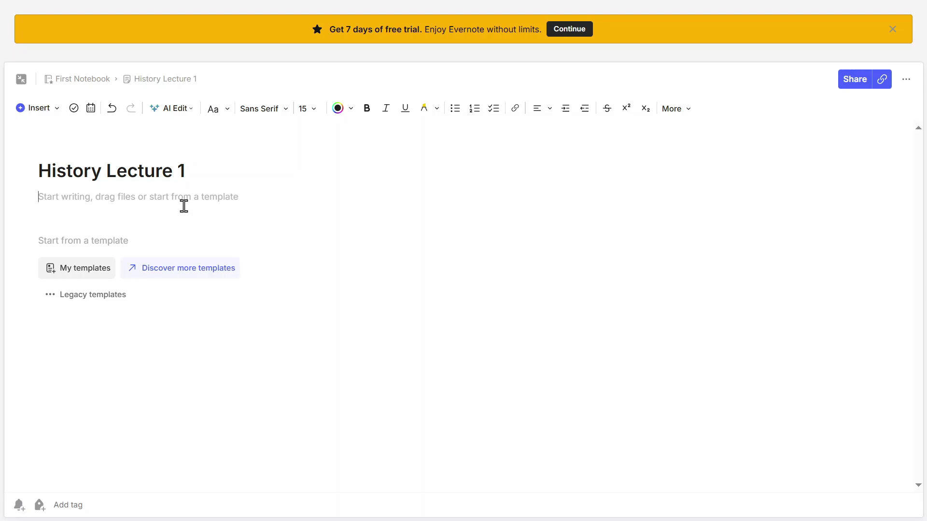
{"action": "type", "text": "he"}
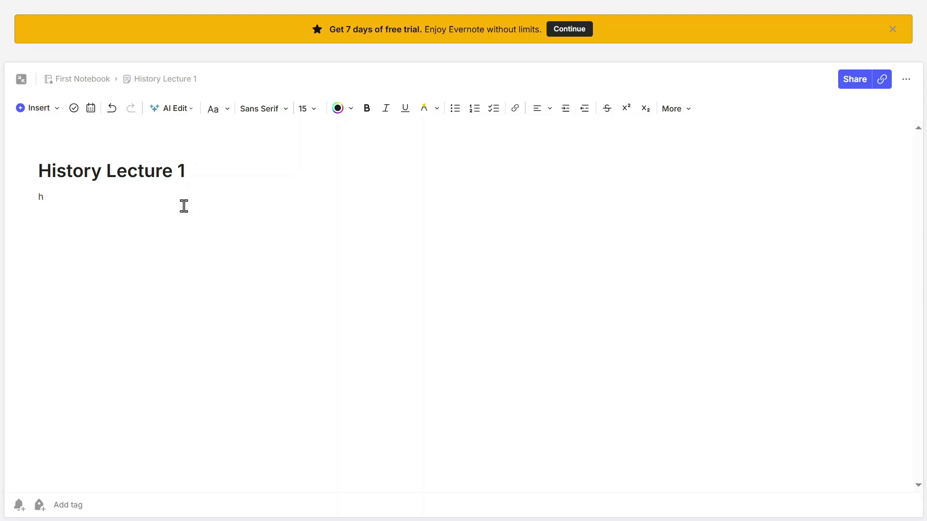
{"action": "key", "text": "BackSpace"}
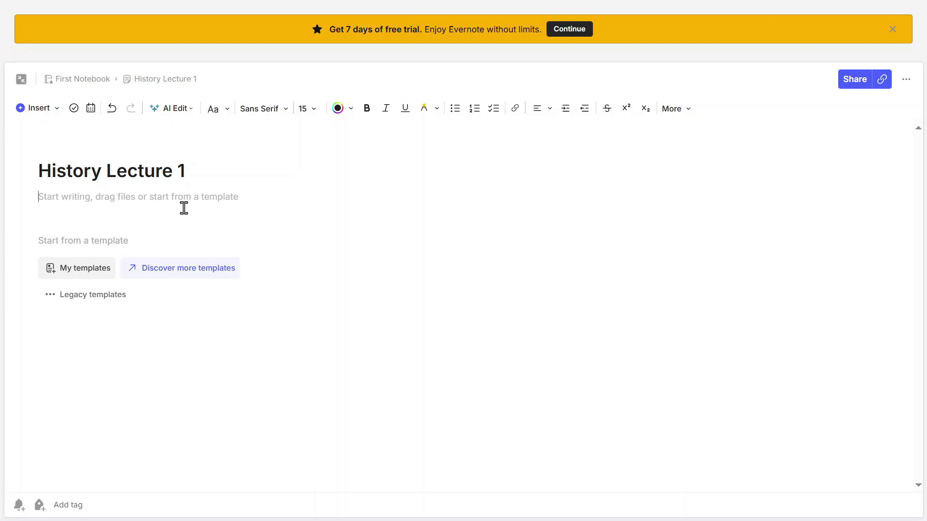
{"action": "left_click", "coordinate": [48, 110]}
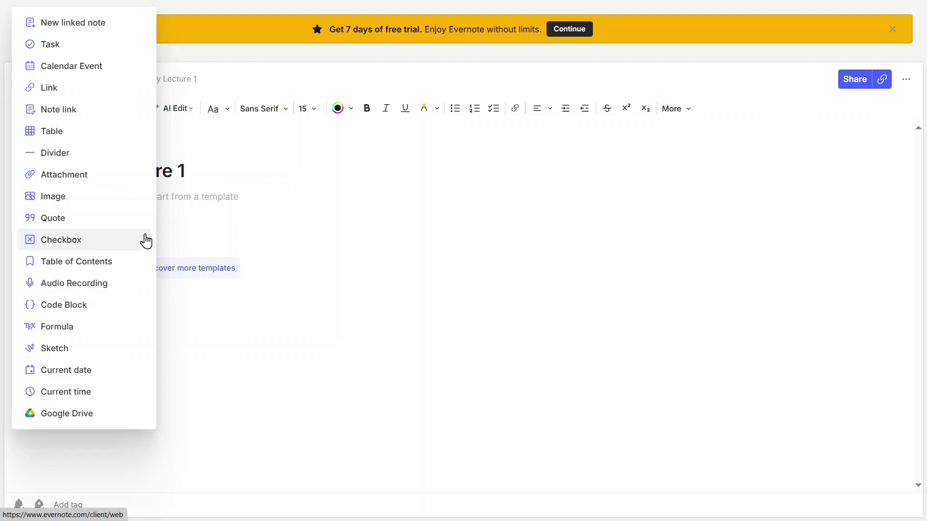
Step: Start a checklist with the items 'Revise Notes' and 'Submit Assignments', leaving an empty line after
{"action": "left_click", "coordinate": [644, 179]}
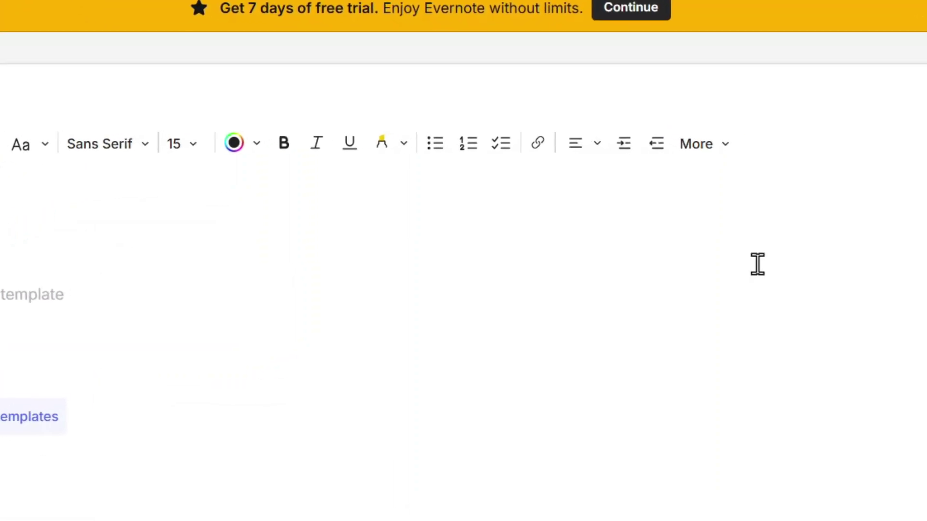
{"action": "left_click", "coordinate": [504, 145]}
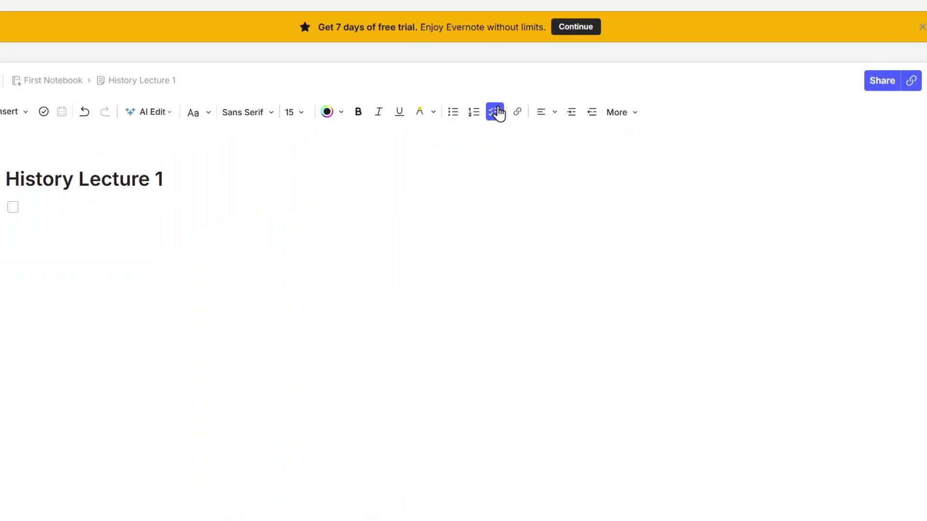
{"action": "type", "text": "Revise Notes"}
{"action": "key", "text": "Return"}
{"action": "type", "text": "Submit Assignments"}
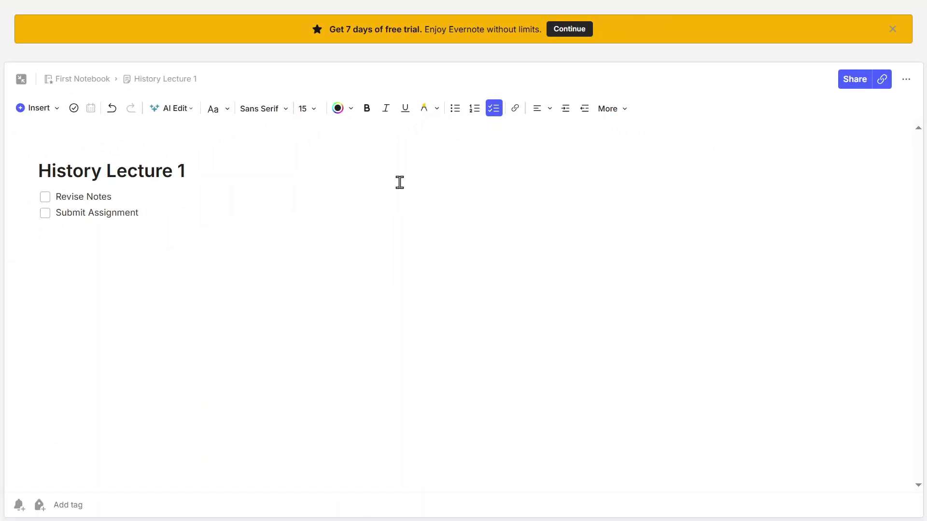
{"action": "key", "text": "Return"}
{"action": "key", "text": "Return"}
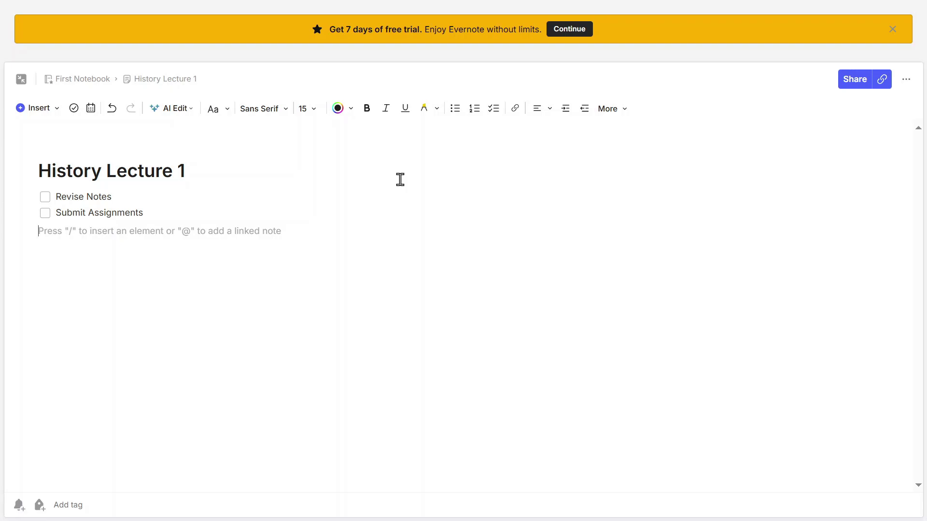
Step: Insert a divider, a line reading 'hi', then another divider under it
{"action": "left_click", "coordinate": [41, 110]}
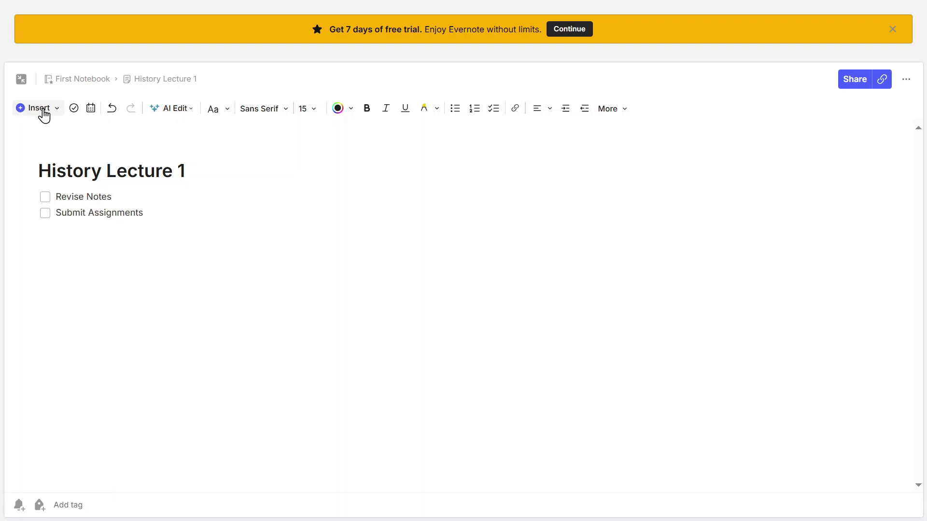
{"action": "left_click", "coordinate": [72, 153]}
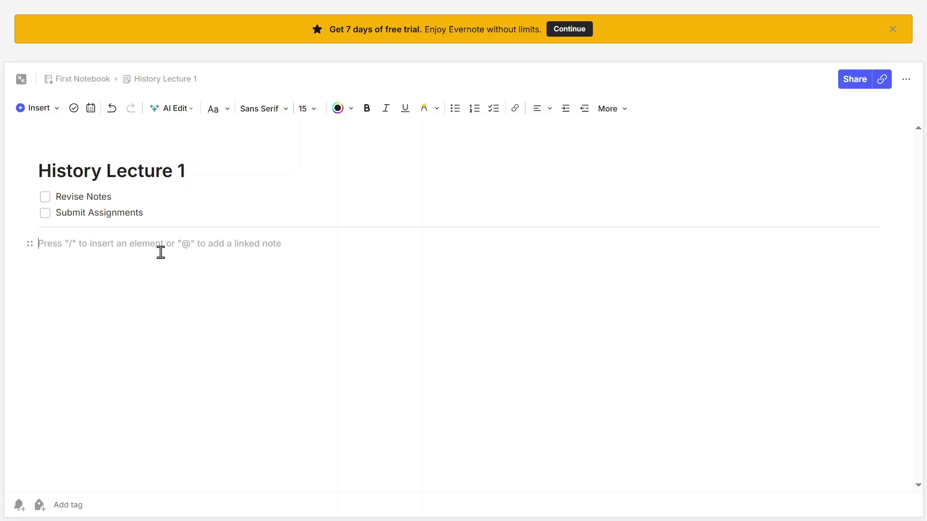
{"action": "type", "text": "/s"}
{"action": "key", "text": "Return"}
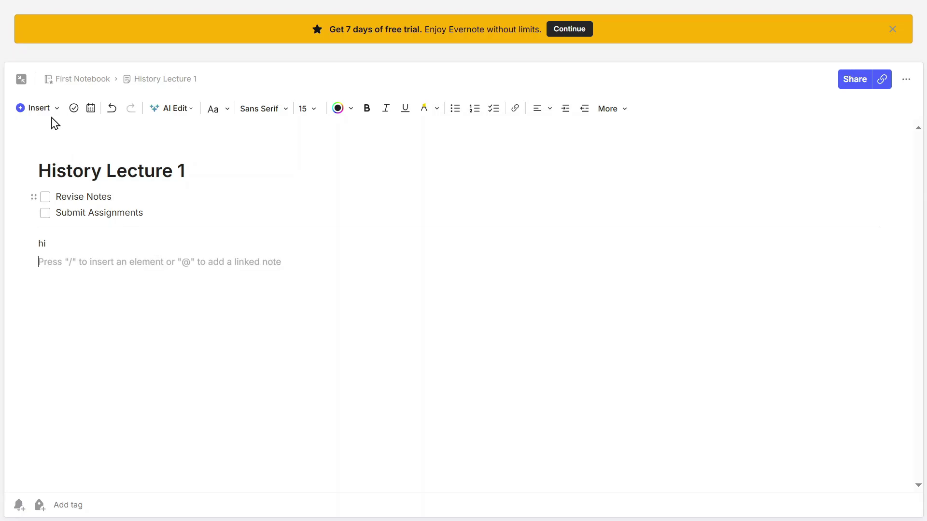
{"action": "left_click", "coordinate": [37, 108]}
{"action": "left_click", "coordinate": [59, 155]}
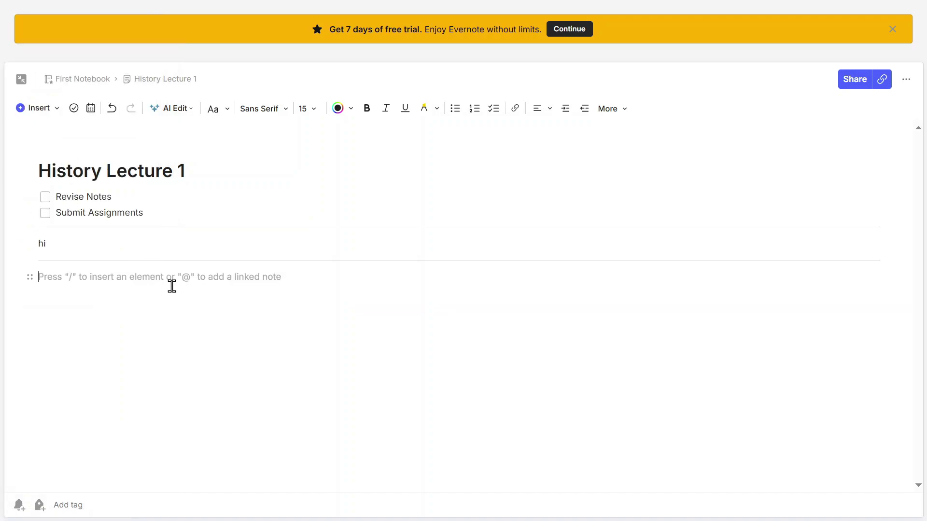
Step: Insert a table, undo the extra rows added to keep it two-by-two
{"action": "left_click", "coordinate": [22, 108]}
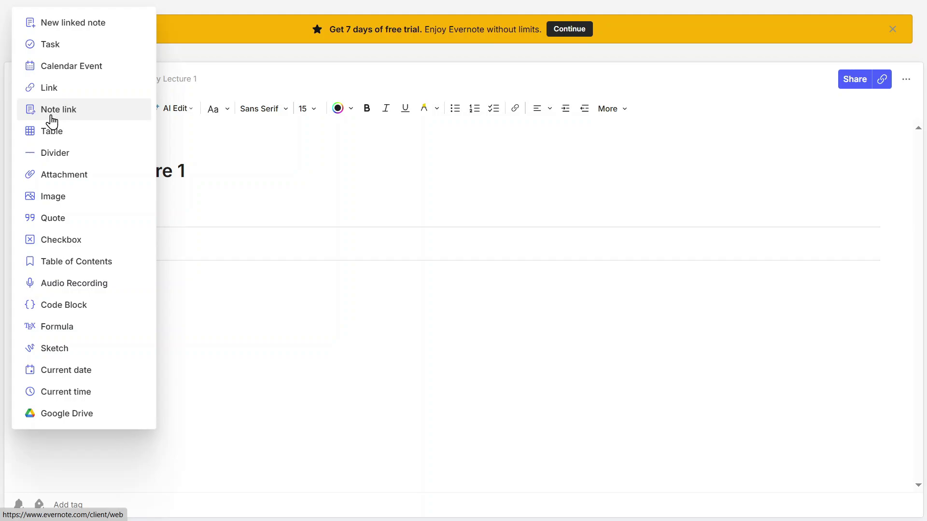
{"action": "left_click", "coordinate": [61, 135]}
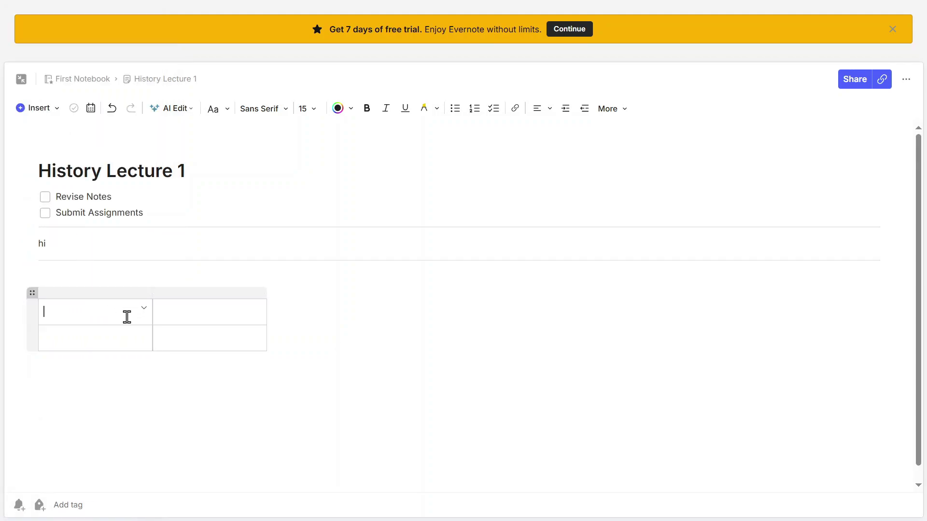
{"action": "left_click", "coordinate": [30, 300]}
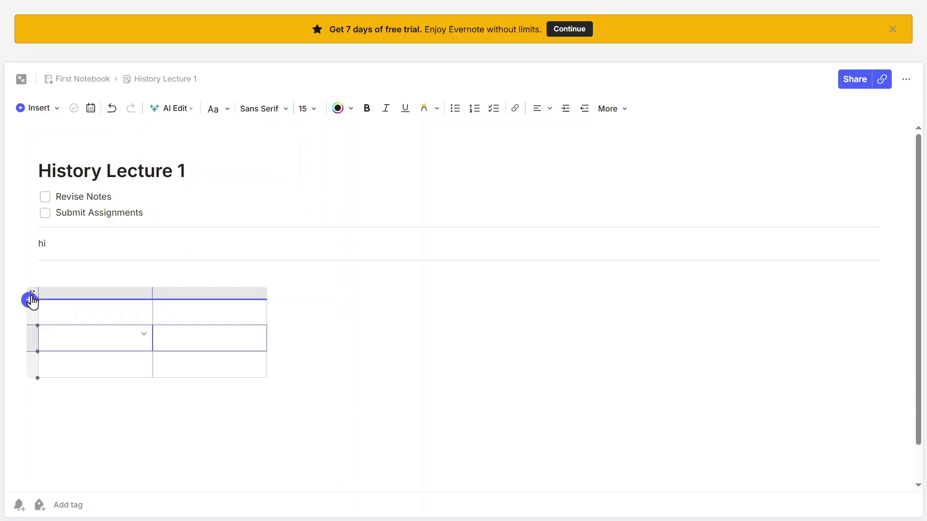
{"action": "left_click", "coordinate": [30, 300]}
{"action": "left_click", "coordinate": [31, 300]}
{"action": "key", "text": "ctrl+z"}
{"action": "key", "text": "ctrl+z"}
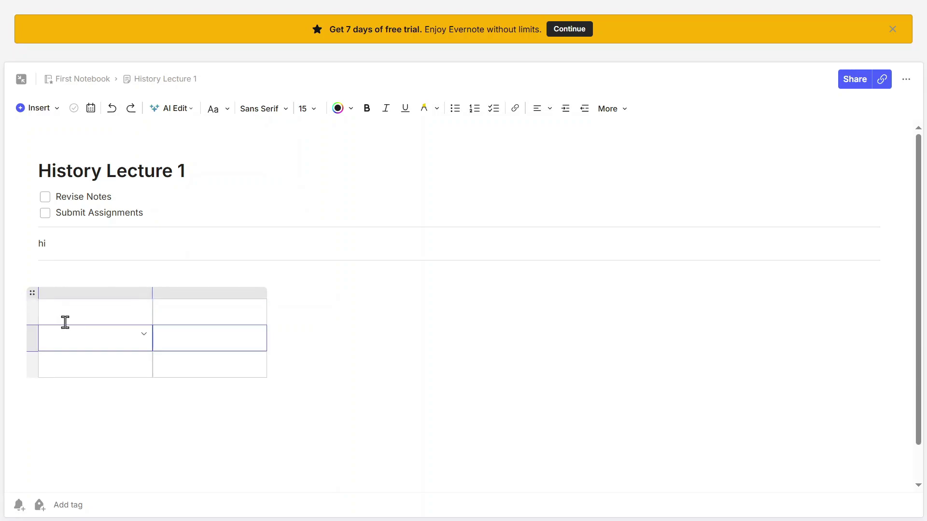
{"action": "key", "text": "ctrl+z"}
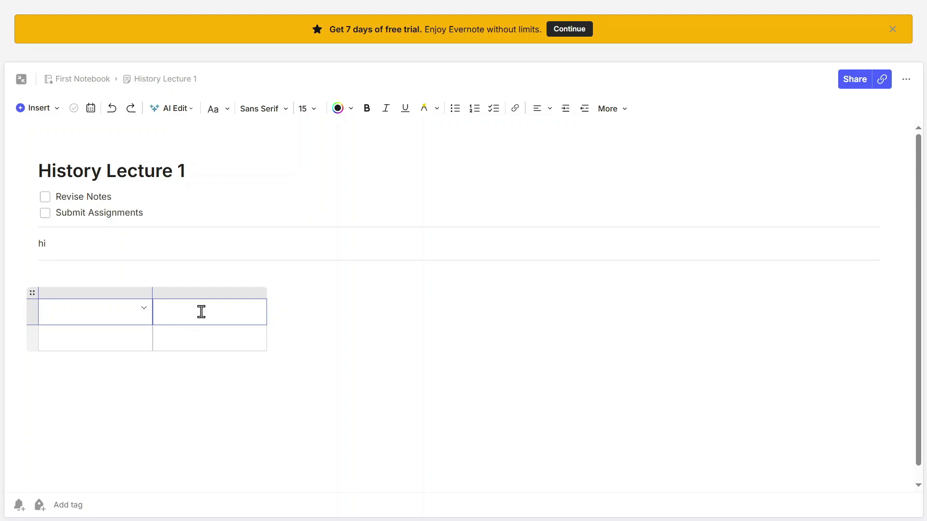
{"action": "left_click", "coordinate": [197, 275]}
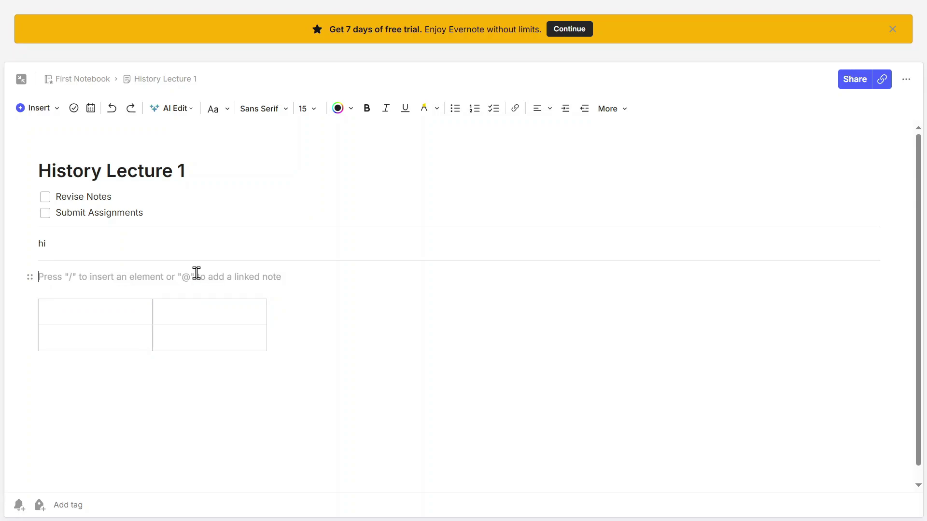
Step: Type 'Hey' on a new line below the table and highlight it yellow
{"action": "left_click", "coordinate": [92, 368]}
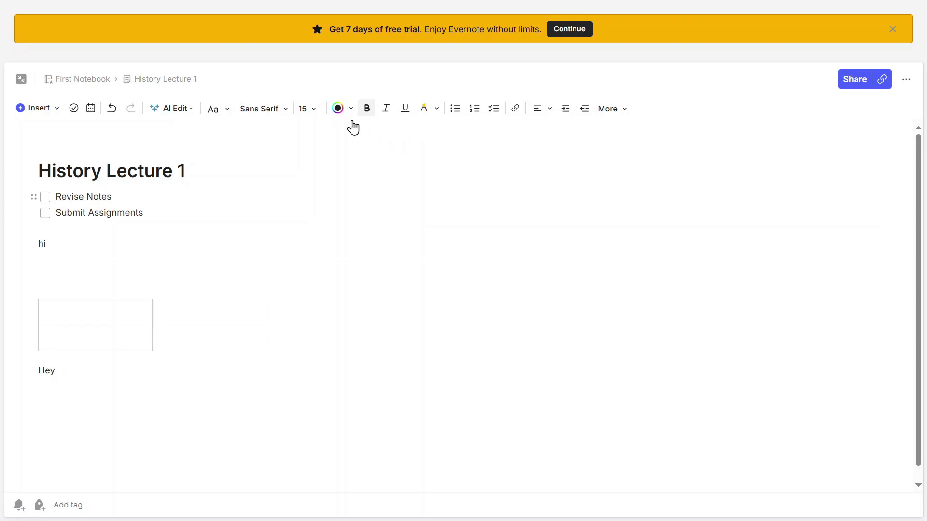
{"action": "left_click_drag", "start_coordinate": [72, 370], "coordinate": [25, 371]}
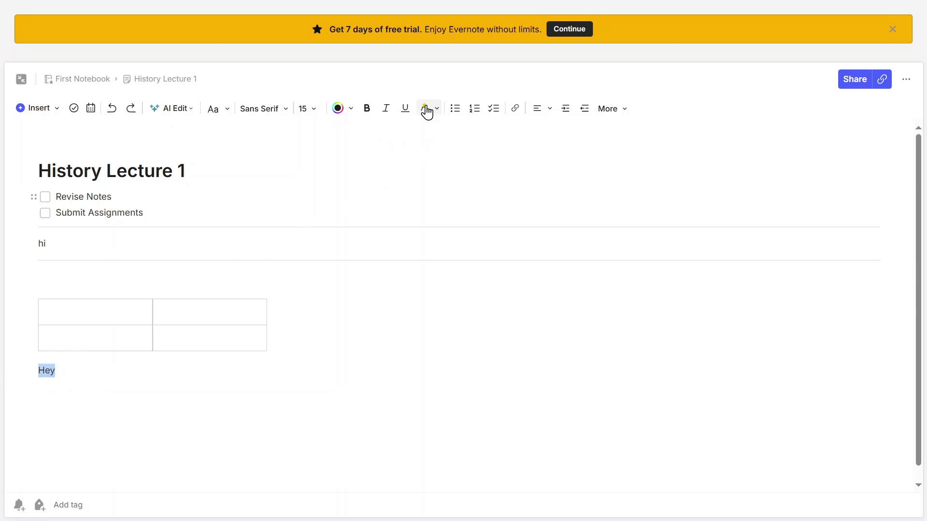
{"action": "left_click", "coordinate": [427, 111]}
{"action": "left_click", "coordinate": [76, 376]}
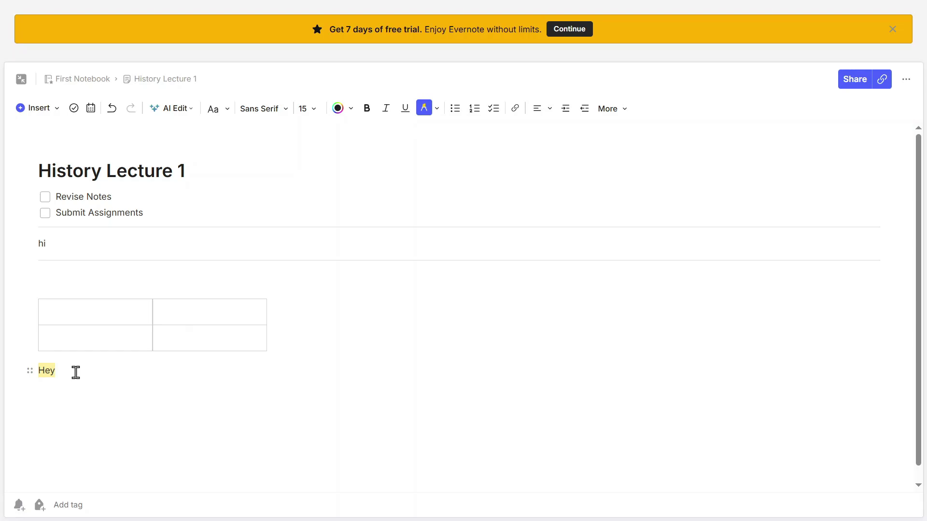
Step: Try colouring 'Hey' blue, then undo it back to black text
{"action": "key", "text": "Return"}
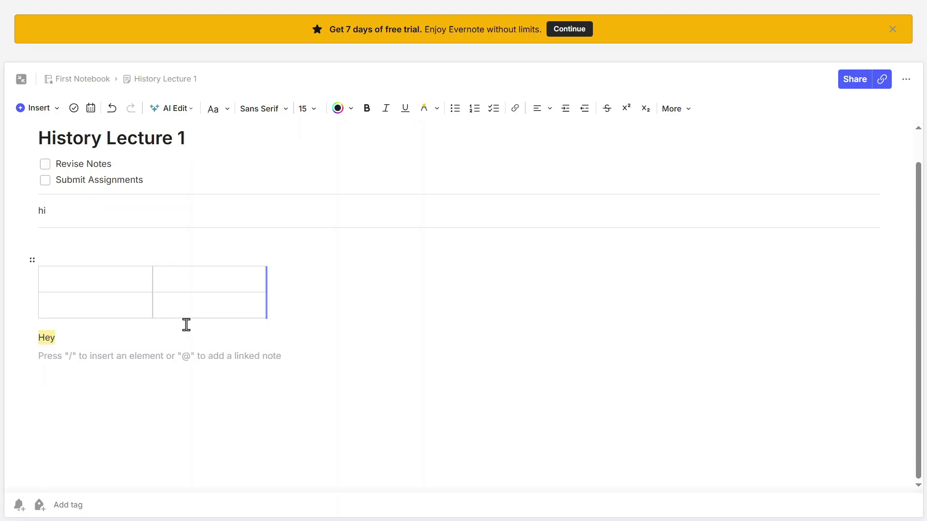
{"action": "left_click_drag", "start_coordinate": [77, 333], "coordinate": [15, 334]}
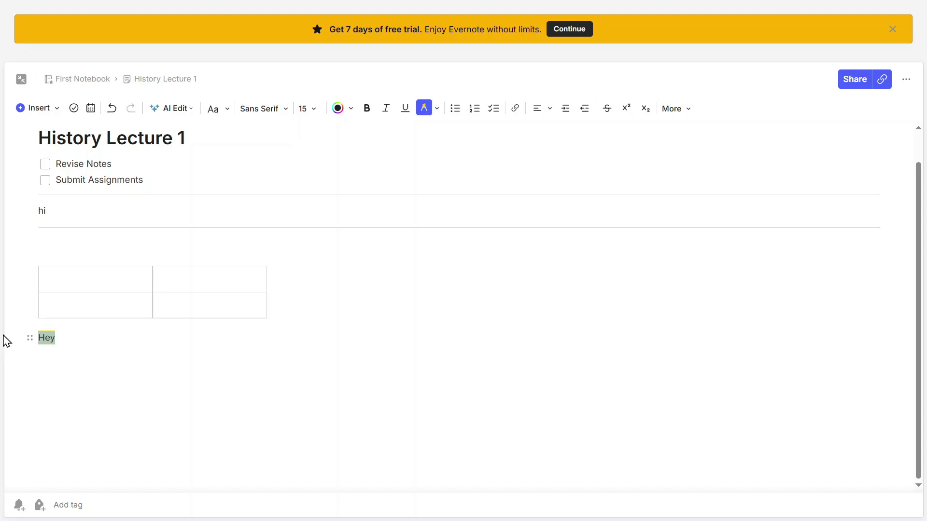
{"action": "left_click", "coordinate": [350, 109]}
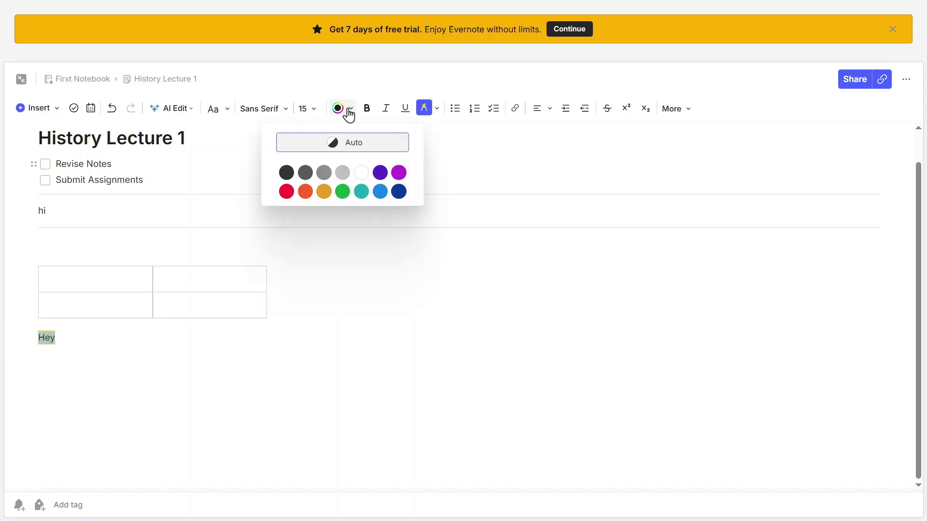
{"action": "left_click", "coordinate": [380, 192]}
{"action": "left_click", "coordinate": [39, 361]}
{"action": "left_click", "coordinate": [74, 342]}
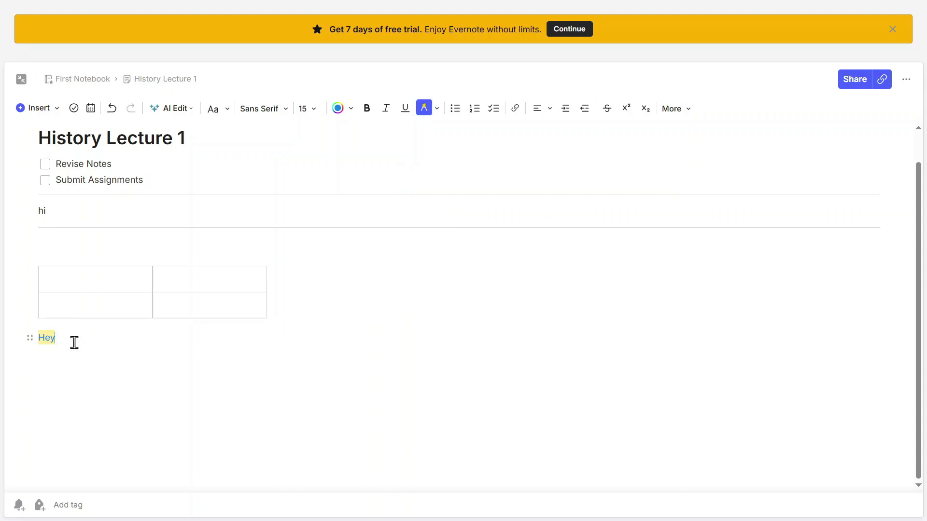
{"action": "key", "text": "ctrl+z"}
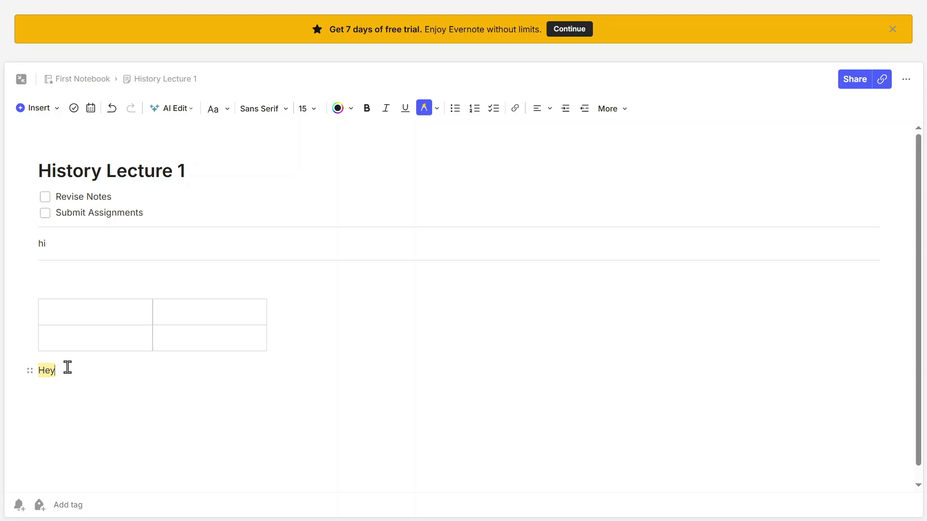
Step: Paste the amazz.png gift card screenshot into the note below 'Hey'
{"action": "left_click", "coordinate": [44, 109]}
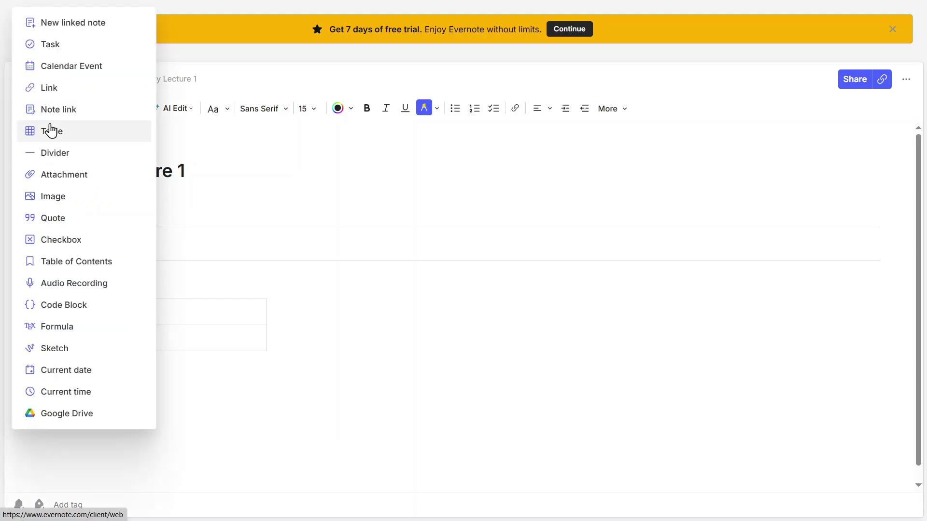
{"action": "left_click", "coordinate": [54, 197]}
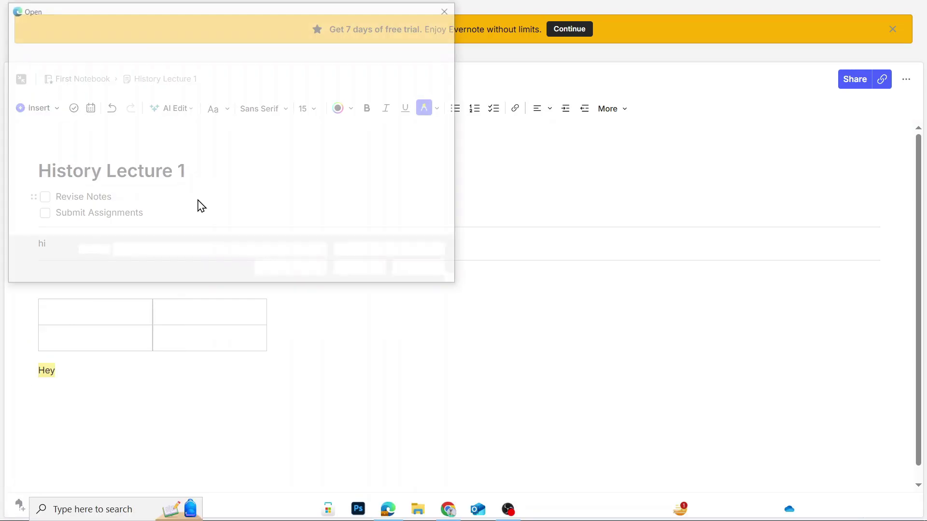
{"action": "key", "text": "Escape"}
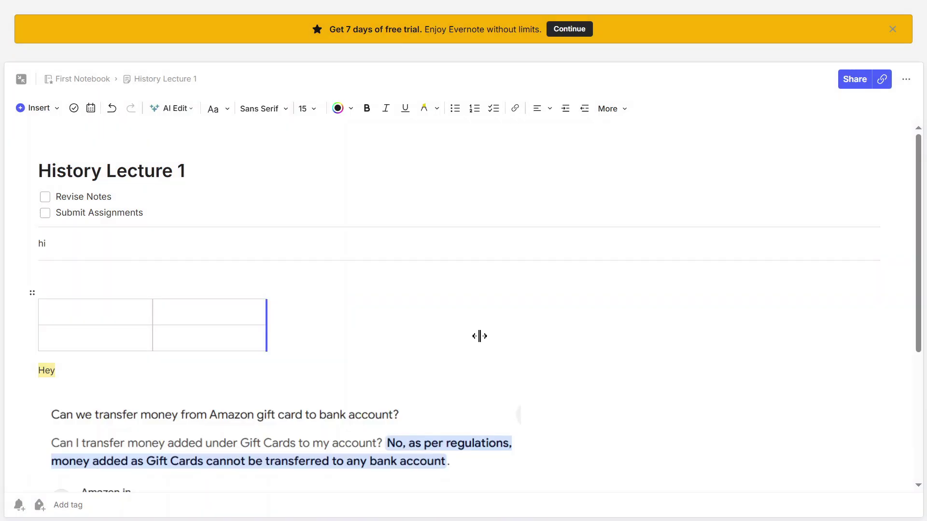
Step: Shrink the pasted screenshot to a smaller width and start a new line below it
{"action": "scroll", "coordinate": [287, 350], "scroll_direction": "down", "scroll_amount": 3}
{"action": "left_click", "coordinate": [418, 367]}
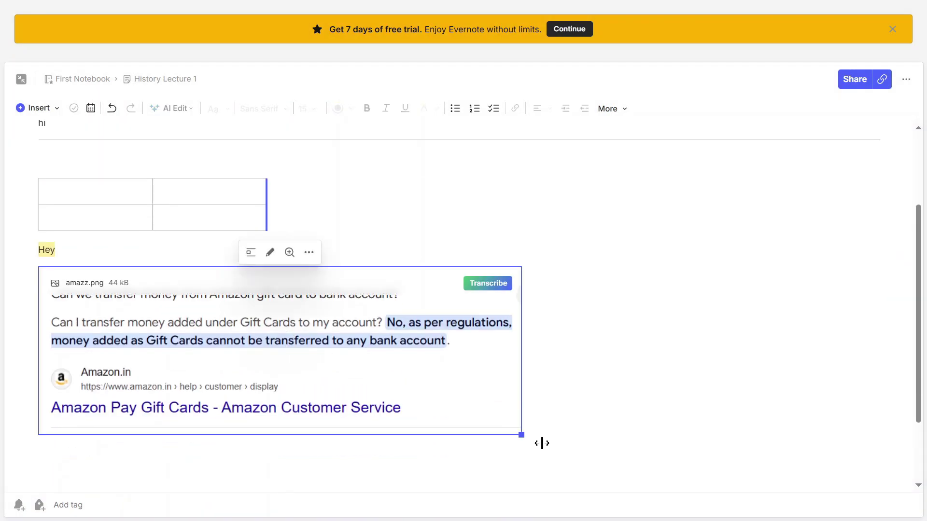
{"action": "left_click_drag", "start_coordinate": [521, 437], "coordinate": [226, 331]}
{"action": "left_click", "coordinate": [251, 317]}
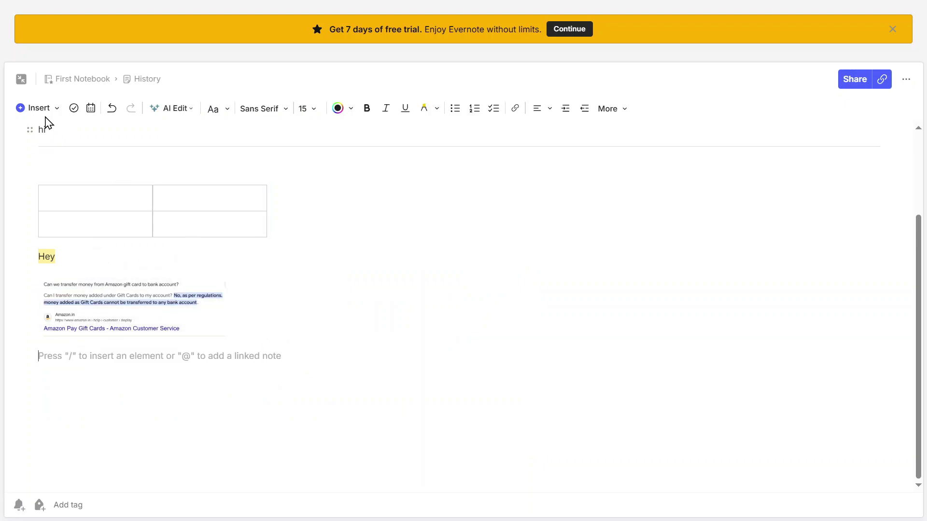
{"action": "left_click", "coordinate": [42, 109]}
{"action": "left_click", "coordinate": [68, 66]}
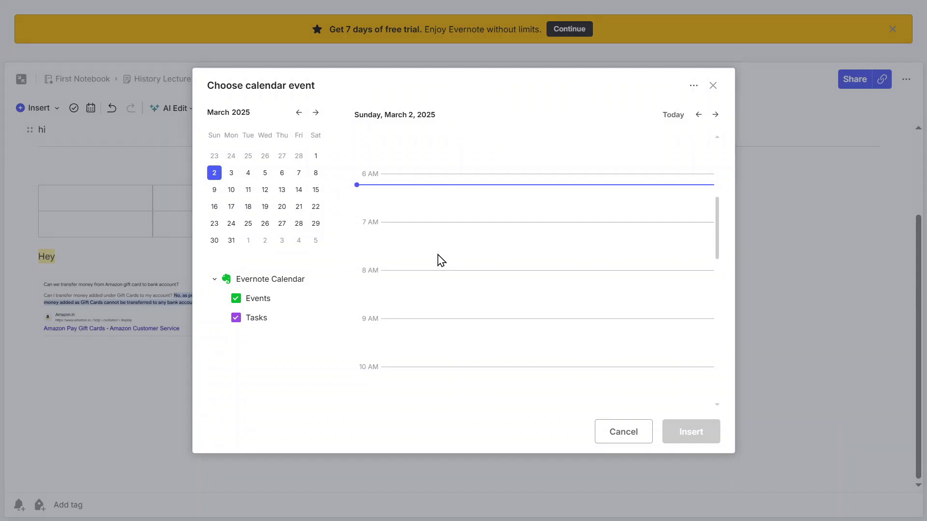
{"action": "left_click", "coordinate": [626, 437]}
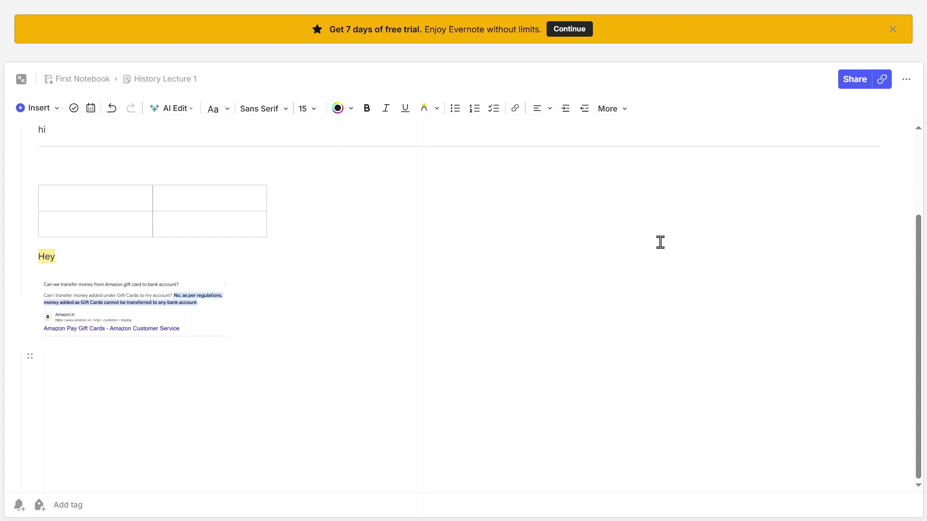
{"action": "left_click", "coordinate": [854, 80]}
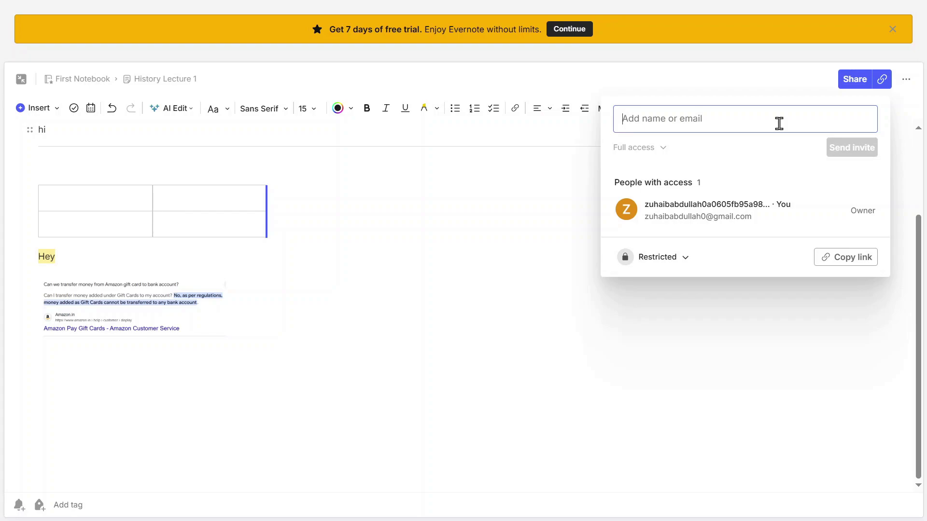
{"action": "left_click", "coordinate": [688, 266]}
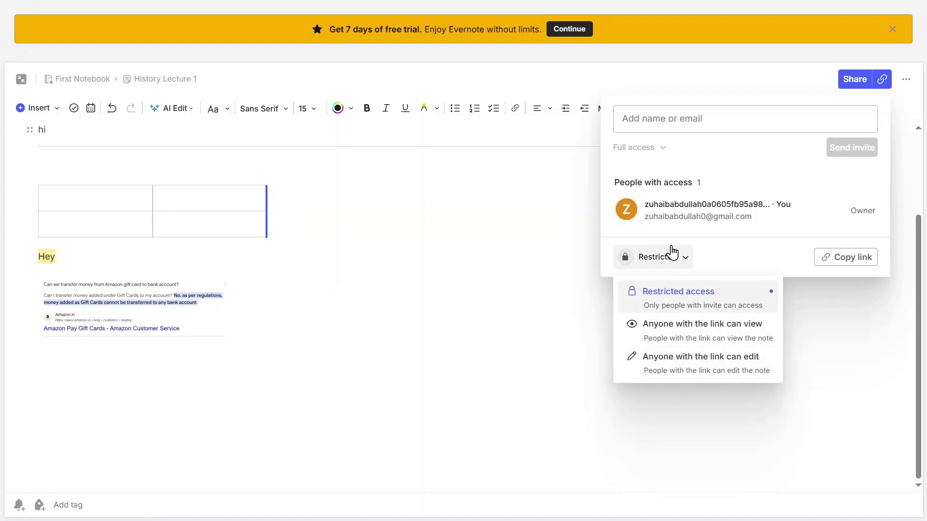
{"action": "left_click", "coordinate": [688, 260]}
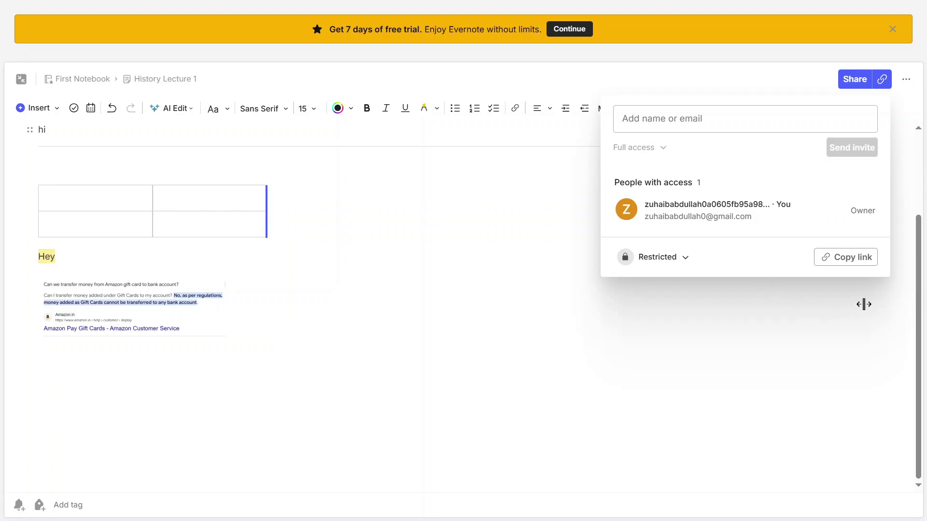
{"action": "left_click", "coordinate": [822, 317]}
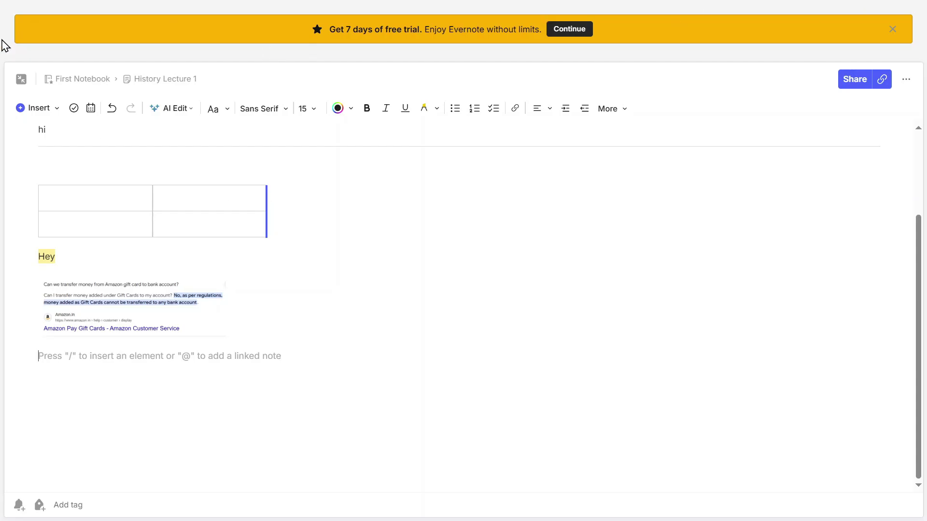
Step: Exit the full-screen note, return to Home, and discard a draft task named 'Task 1'
{"action": "left_click", "coordinate": [21, 78]}
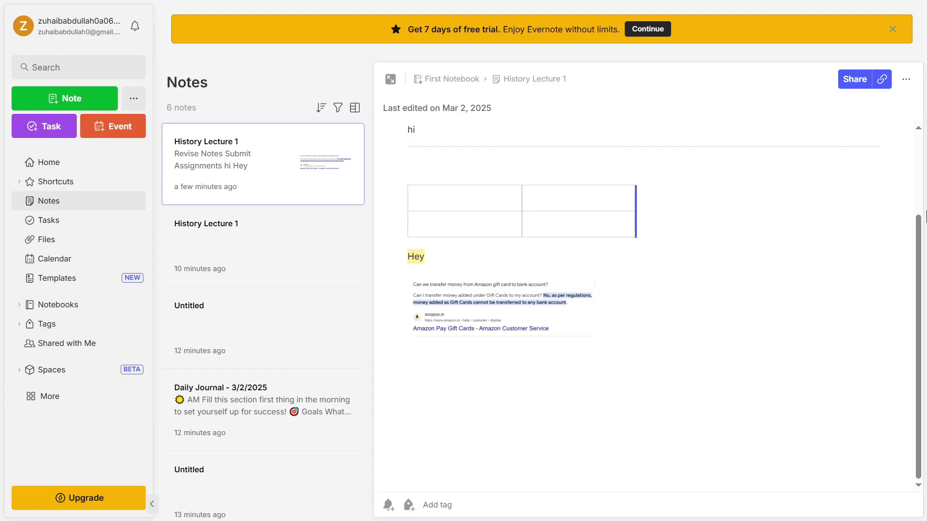
{"action": "left_click", "coordinate": [80, 168]}
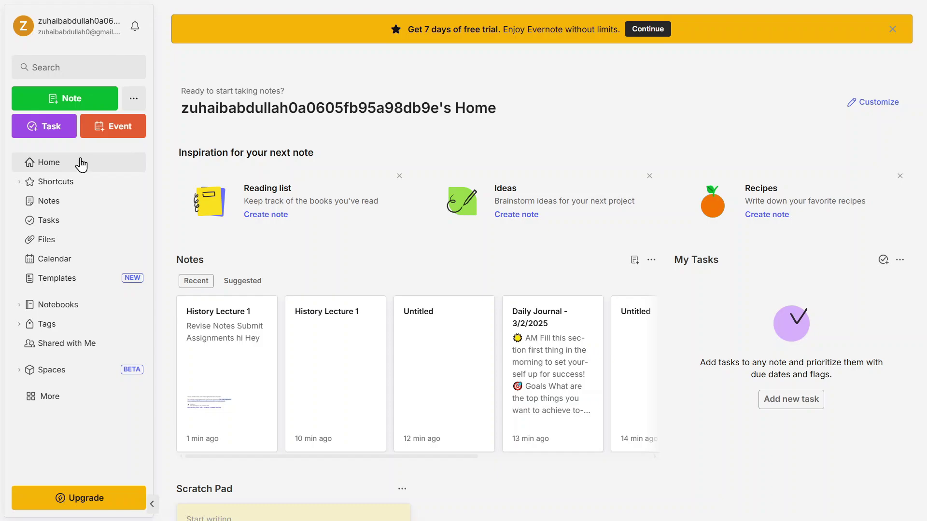
{"action": "left_click", "coordinate": [54, 133]}
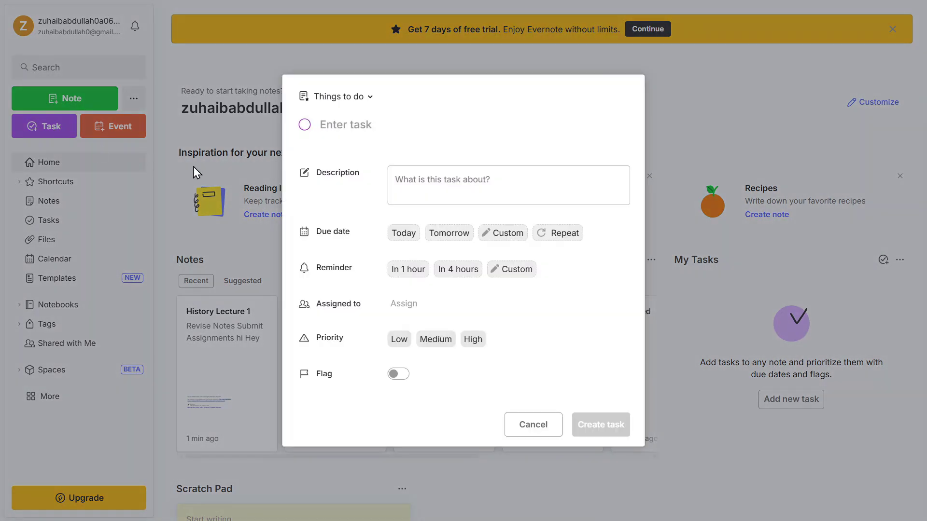
{"action": "type", "text": "Task 1"}
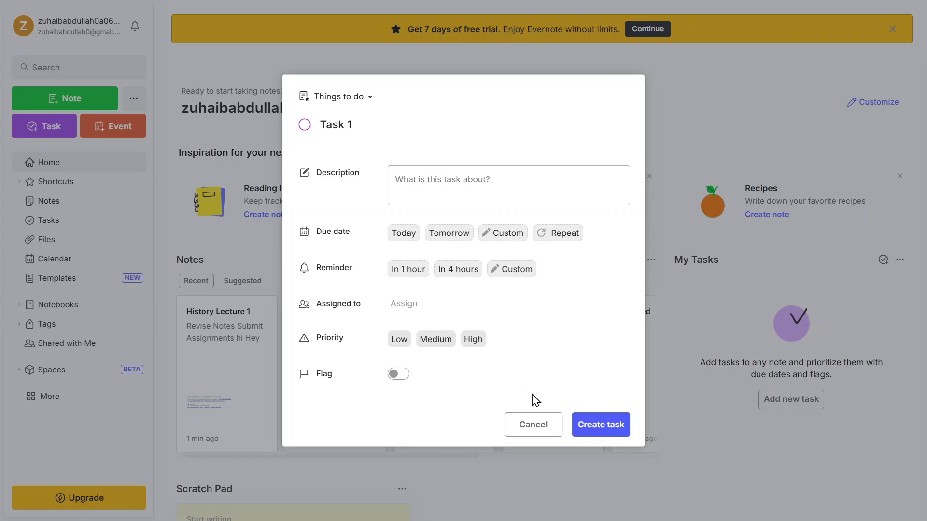
{"action": "left_click", "coordinate": [533, 433]}
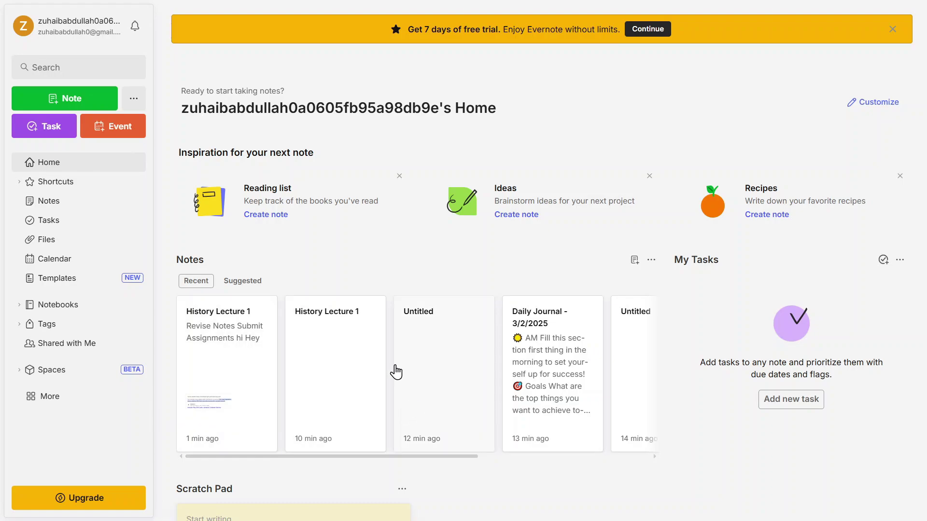
Step: Add a notebook named 'Work Notebook' from the Notebooks list and open it, showing 0 notes
{"action": "left_click", "coordinate": [71, 306]}
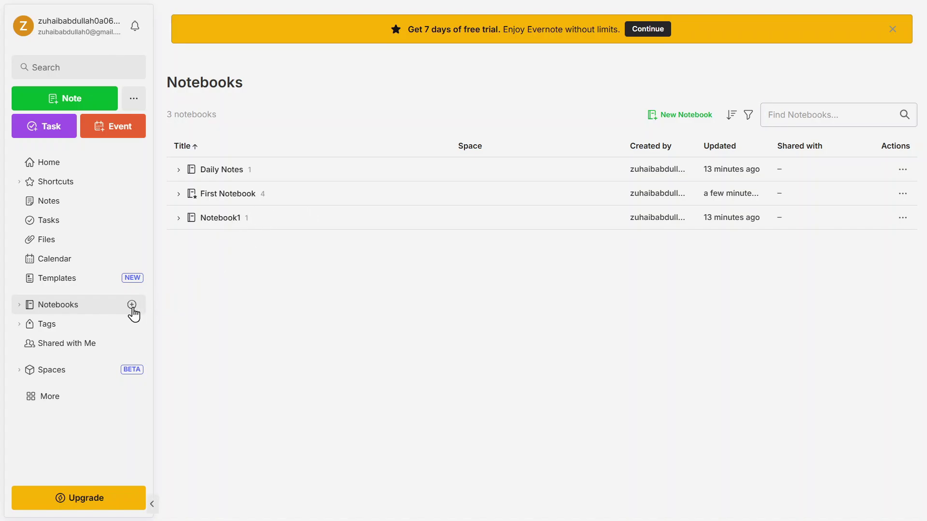
{"action": "left_click", "coordinate": [131, 306]}
{"action": "type", "text": "Work Not"}
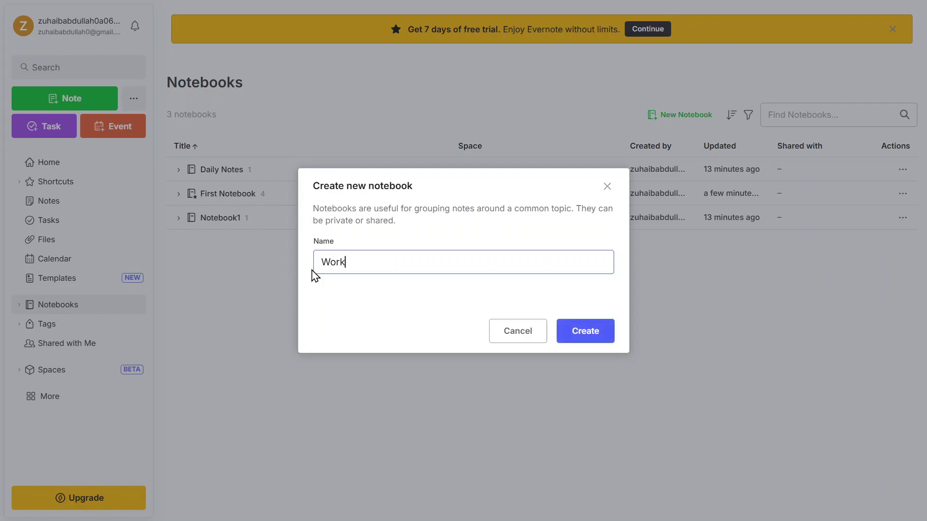
{"action": "type", "text": "ebook"}
{"action": "left_click", "coordinate": [588, 342]}
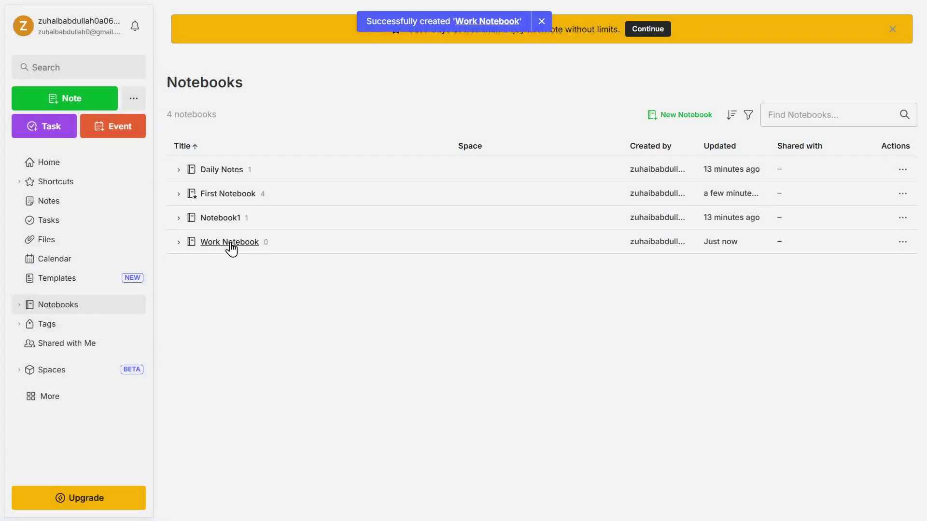
{"action": "left_click", "coordinate": [208, 243]}
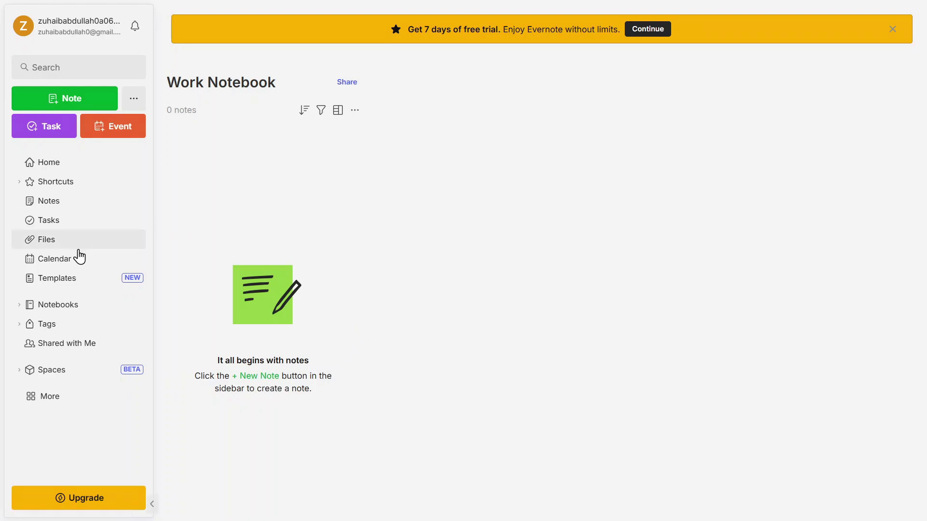
Step: View the Tags list, close the tags panel, and bring up the Search panel
{"action": "left_click", "coordinate": [68, 324]}
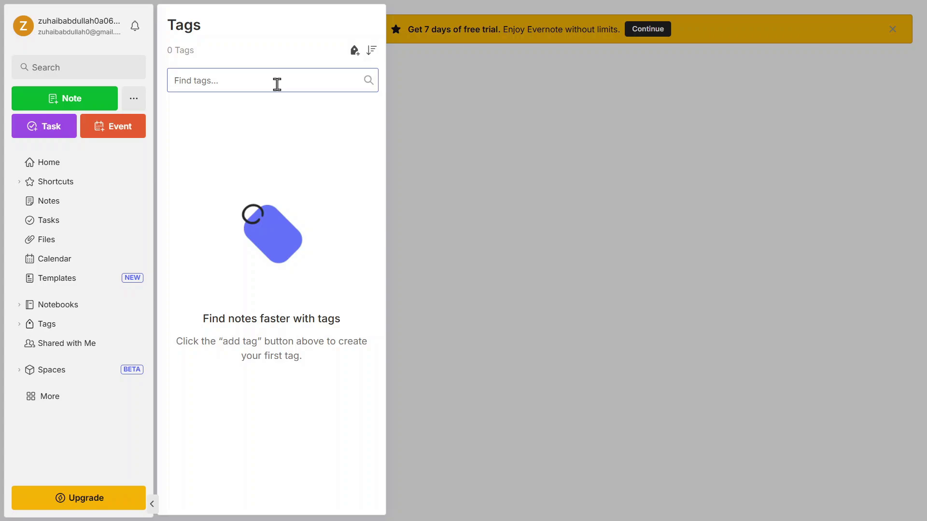
{"action": "left_click", "coordinate": [419, 152]}
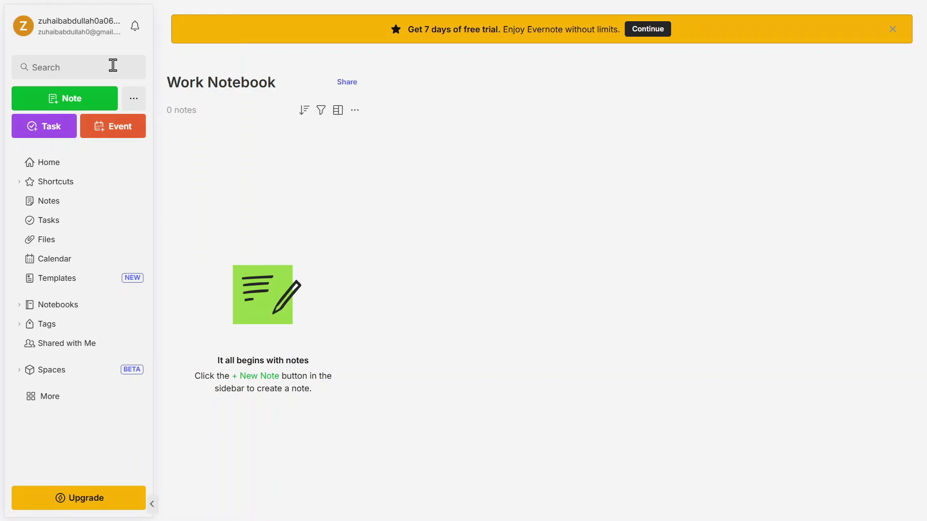
{"action": "left_click", "coordinate": [113, 66]}
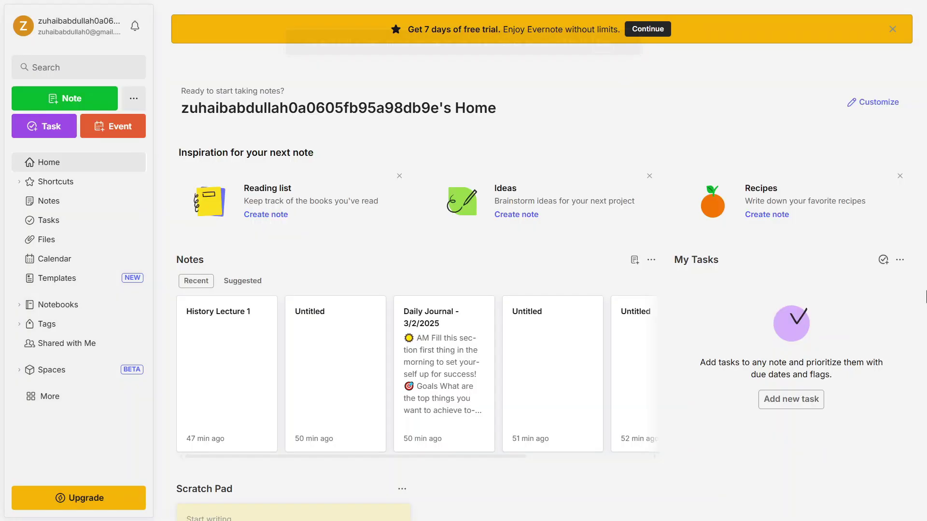
Step: Open Trash from the More options and restore History Lecture 1 via its note menu
{"action": "left_click", "coordinate": [78, 400]}
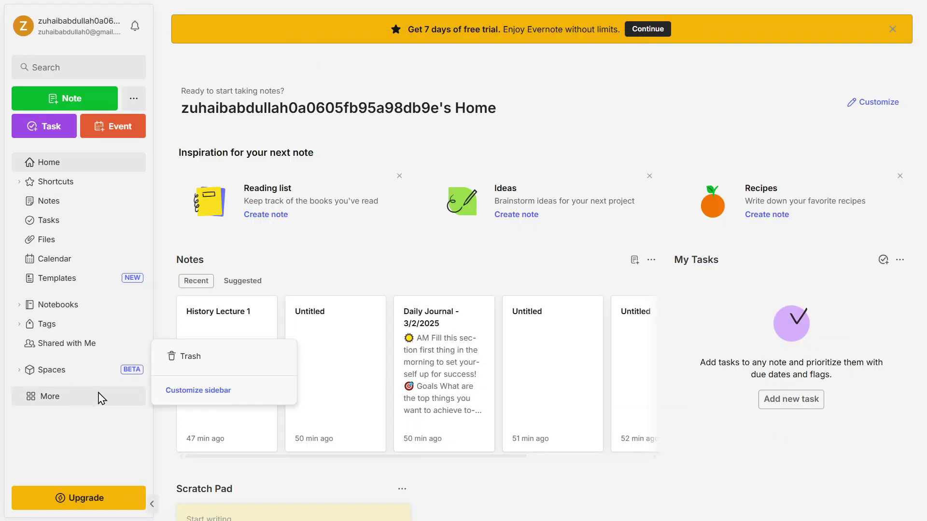
{"action": "left_click", "coordinate": [226, 362]}
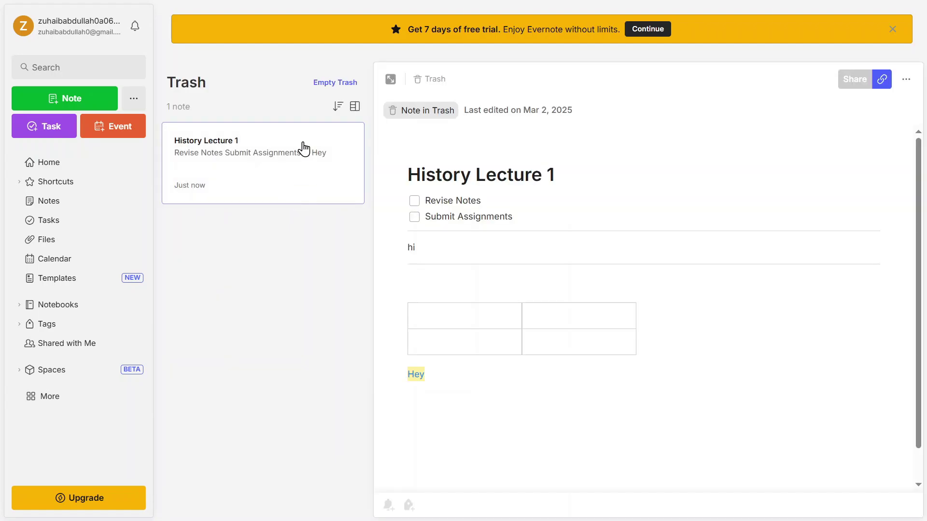
{"action": "left_click", "coordinate": [905, 80]}
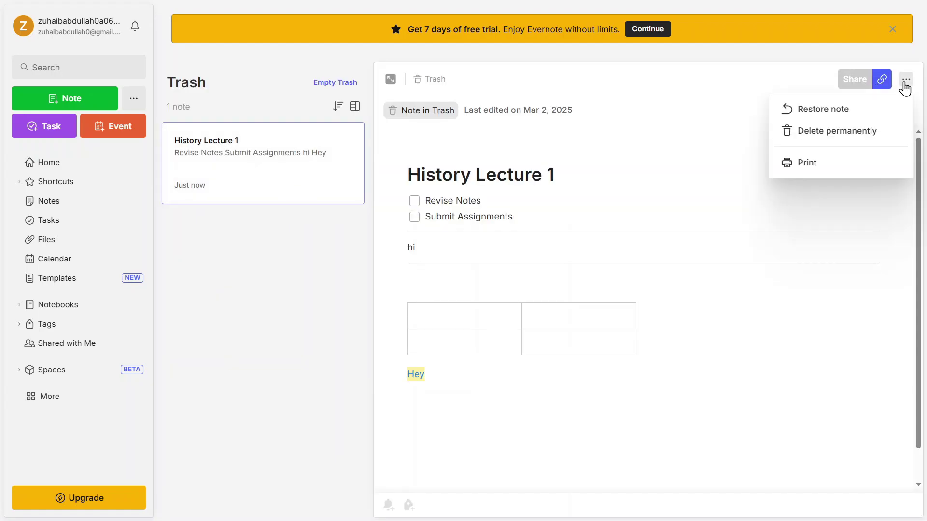
{"action": "left_click", "coordinate": [855, 113]}
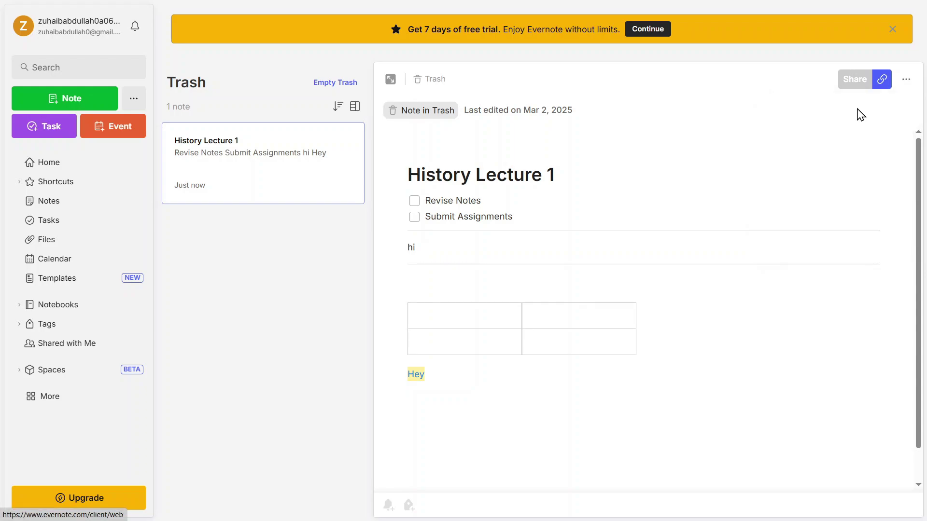